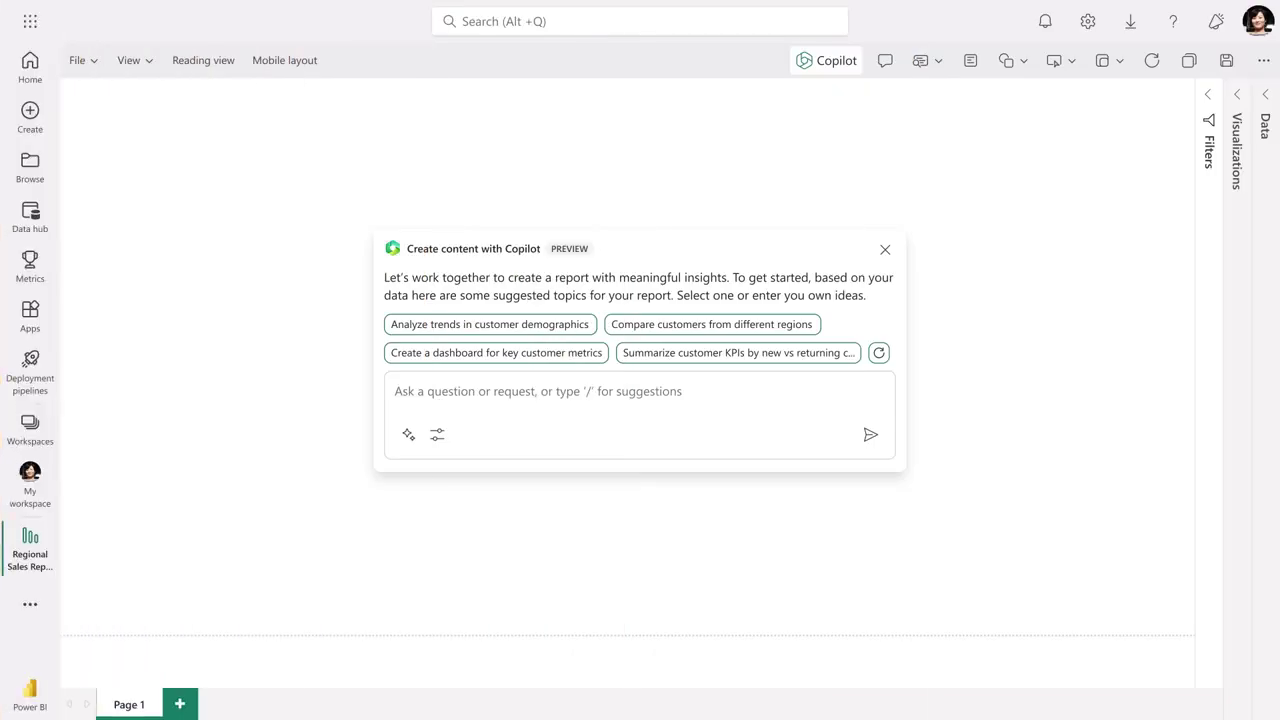
Ask Copilot for a resort customer profile report: new vs returning, origin, stay length, visit reasons
{"action": "left_click", "coordinate": [400, 393]}
{"action": "type", "text": "Help me bui"}
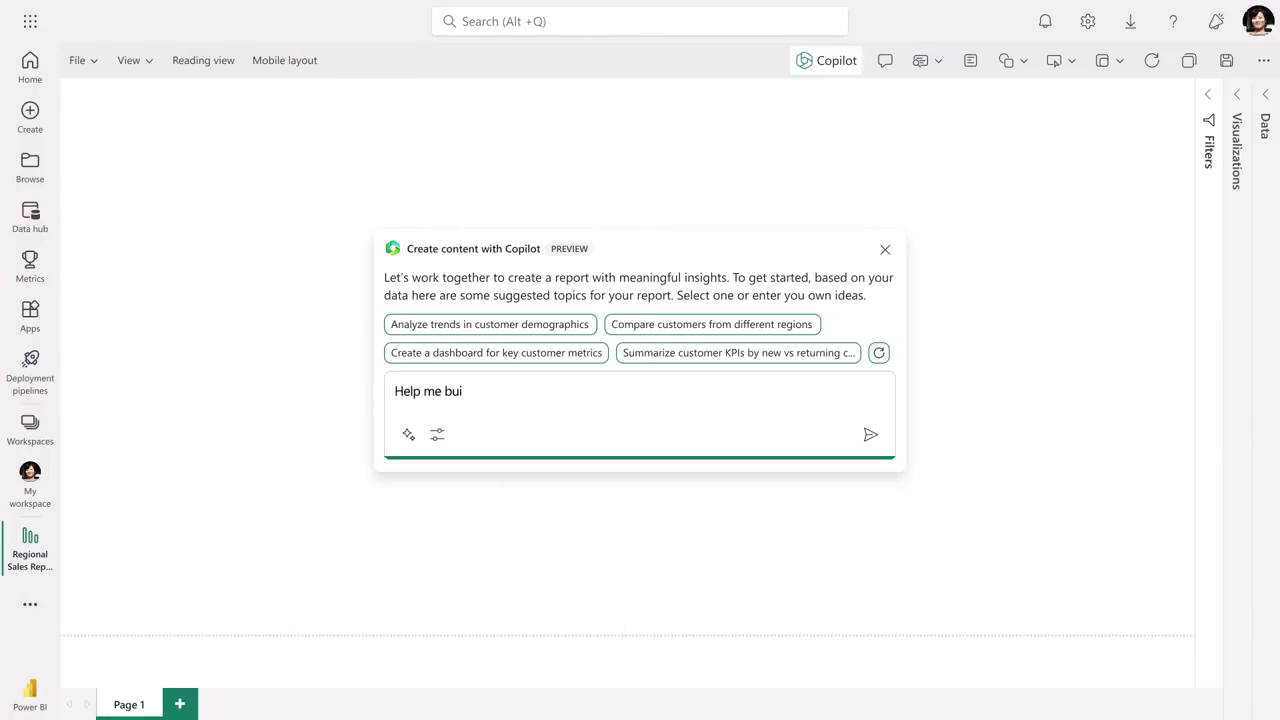
{"action": "type", "text": "ld a report summarizing the profile of customers who visited our reso"}
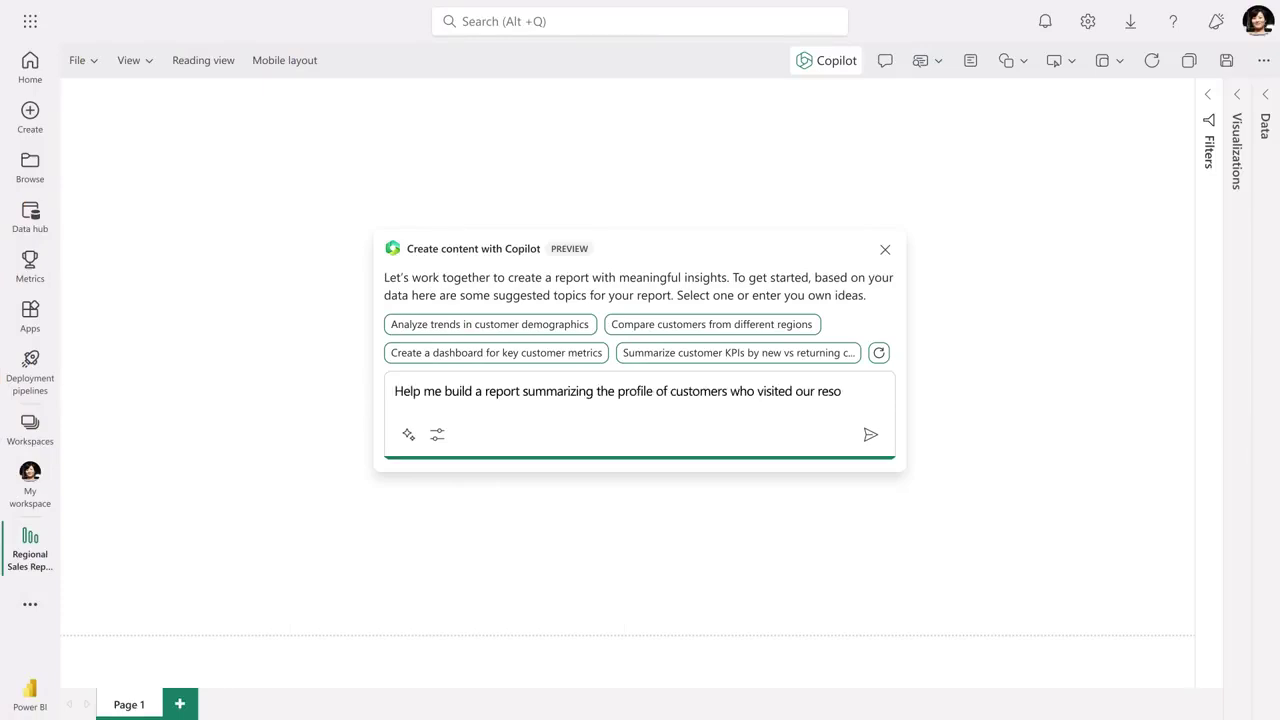
{"action": "type", "text": "rt properties in the last 12 months."}
{"action": "type", "text": " I want it to incl"}
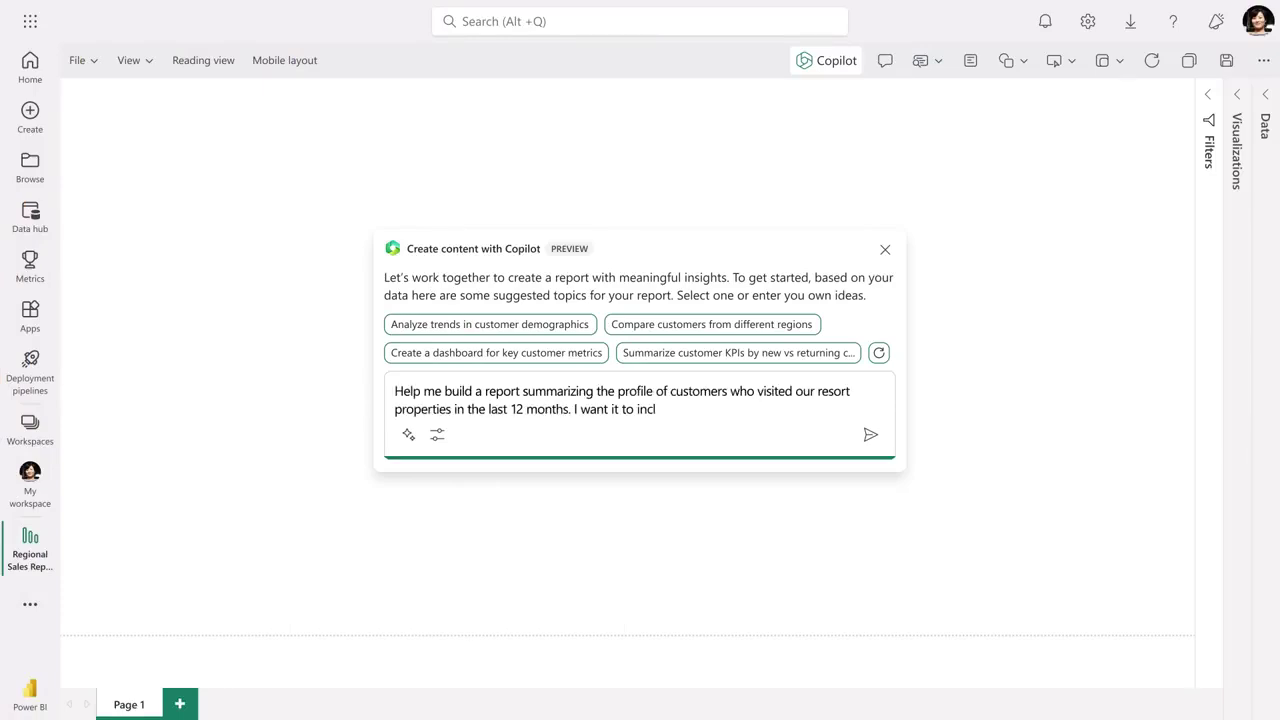
{"action": "type", "text": "ude the following:"}
{"action": "key", "text": "Return"}
{"action": "key", "text": "Return"}
{"action": "type", "text": "- Summary of n"}
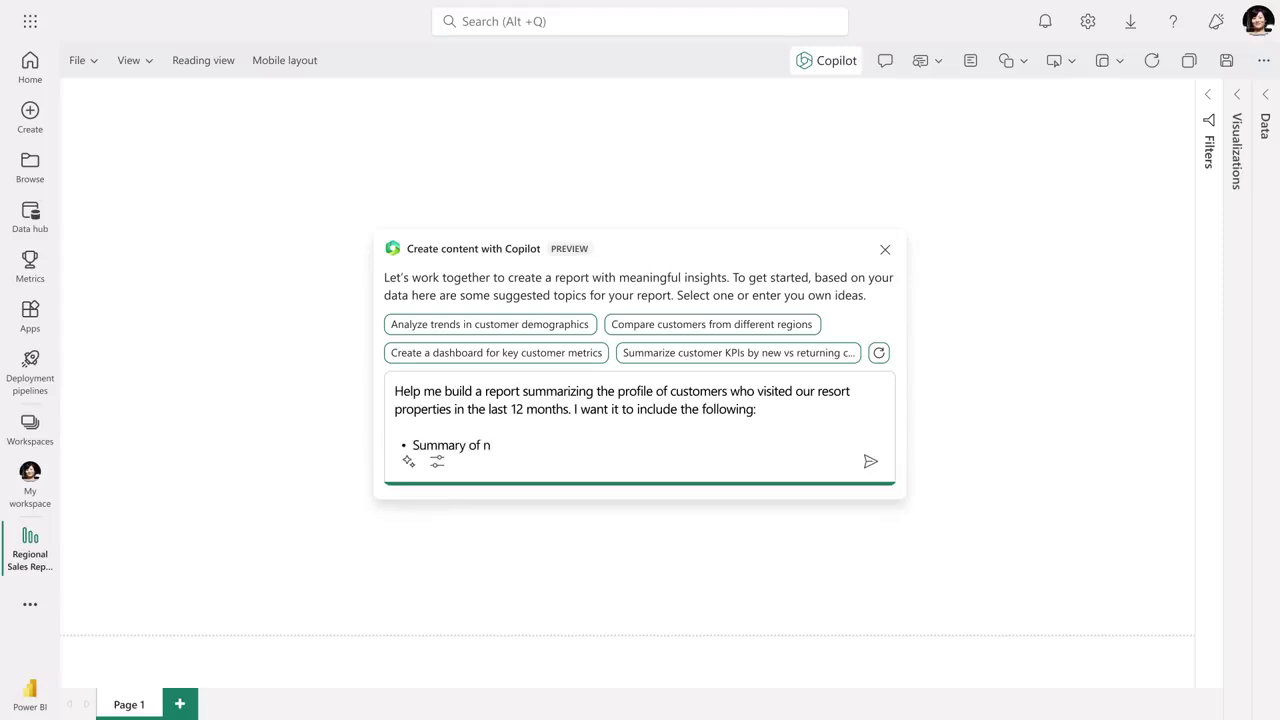
{"action": "type", "text": "ew vs returning customers and their dem"}
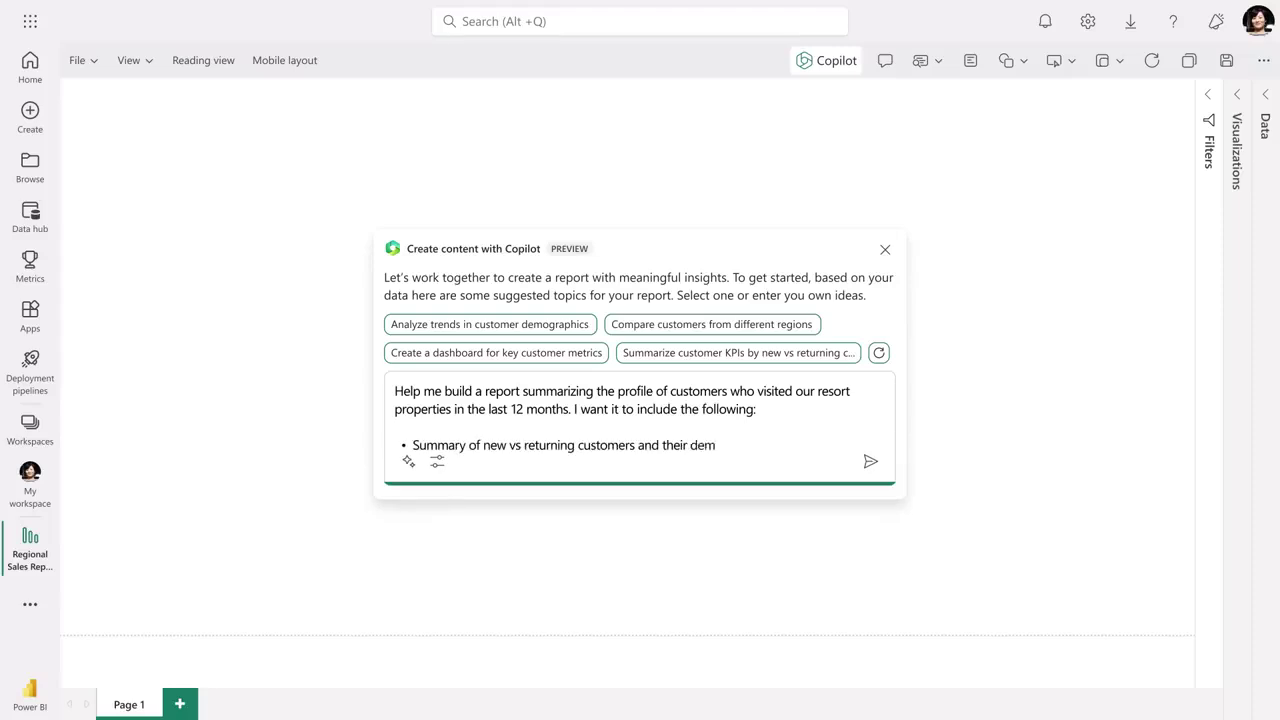
{"action": "type", "text": "ographics"}
{"action": "key", "text": "Return"}
{"action": "type", "text": "Where customers visit"}
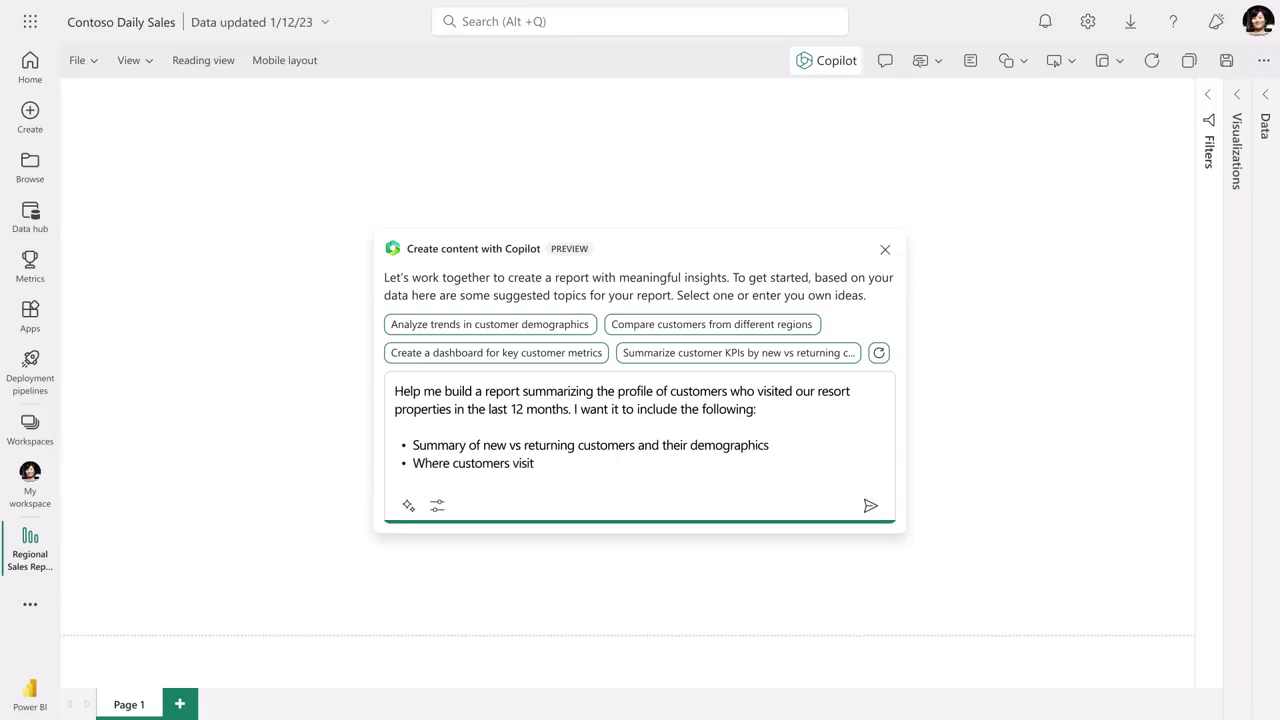
{"action": "type", "text": " from and how long they stayed"}
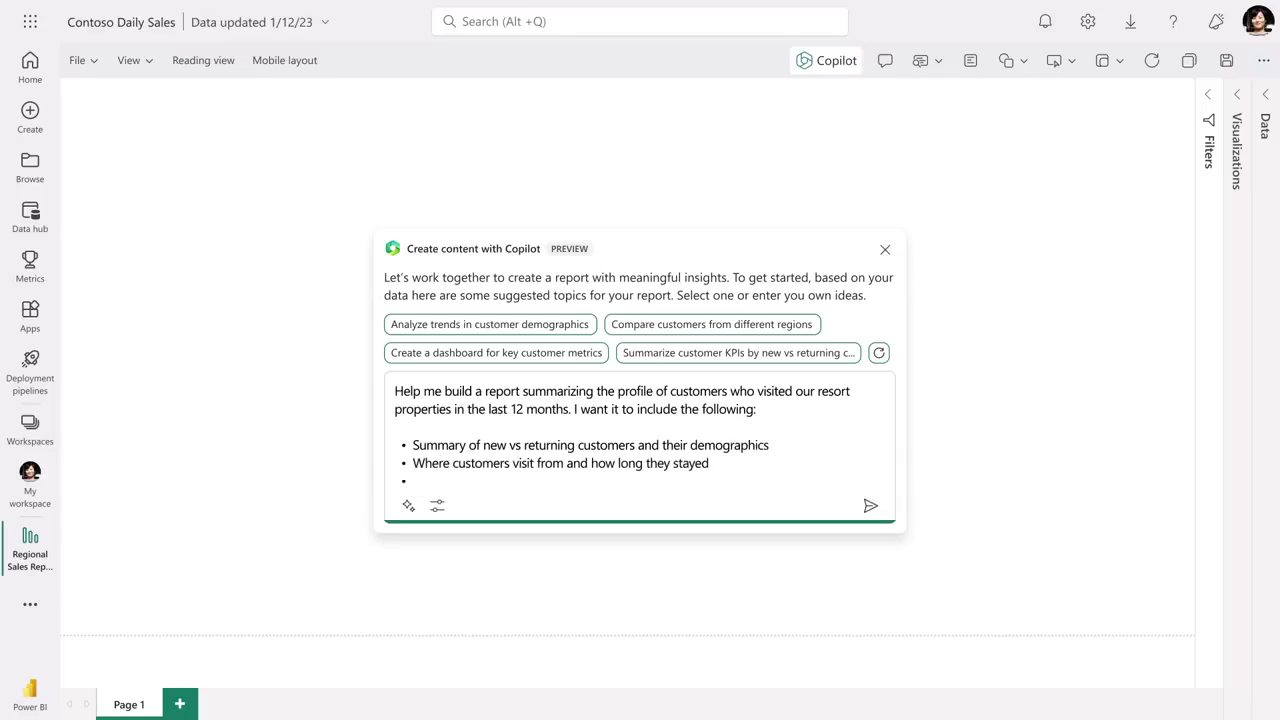
{"action": "type", "text": " • Types of customers and why they visited"}
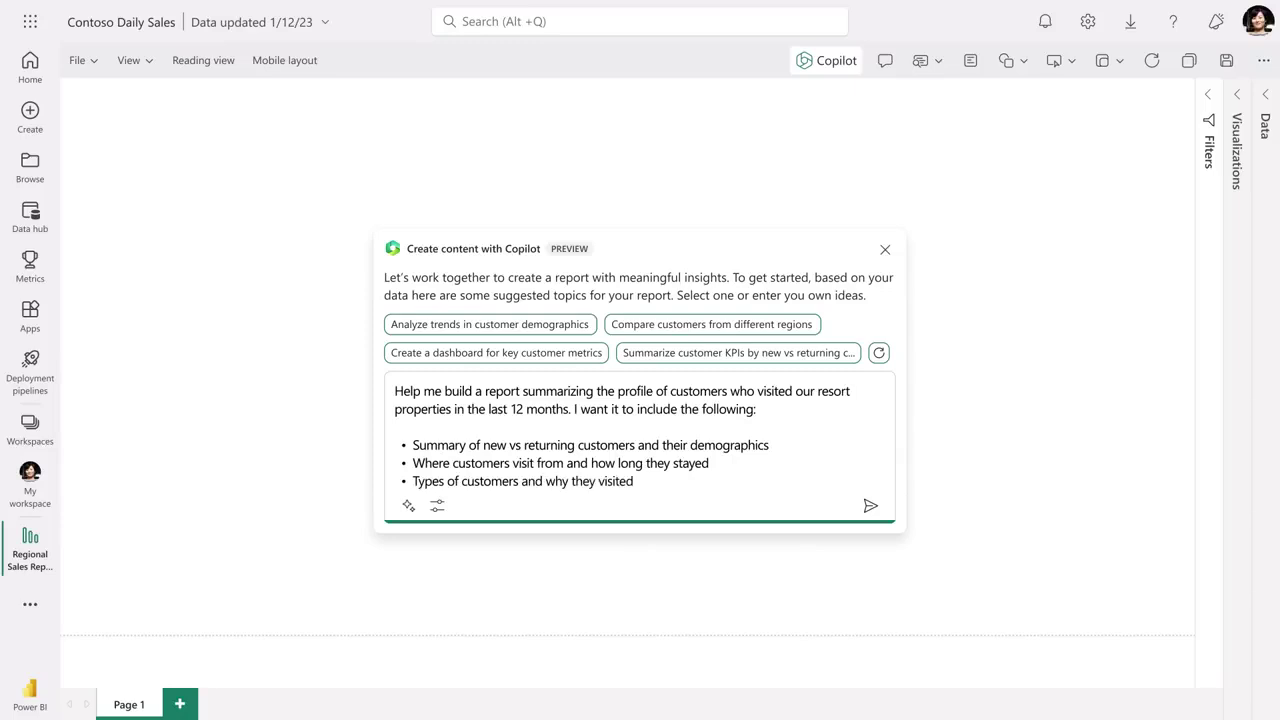
{"action": "key", "text": "Return"}
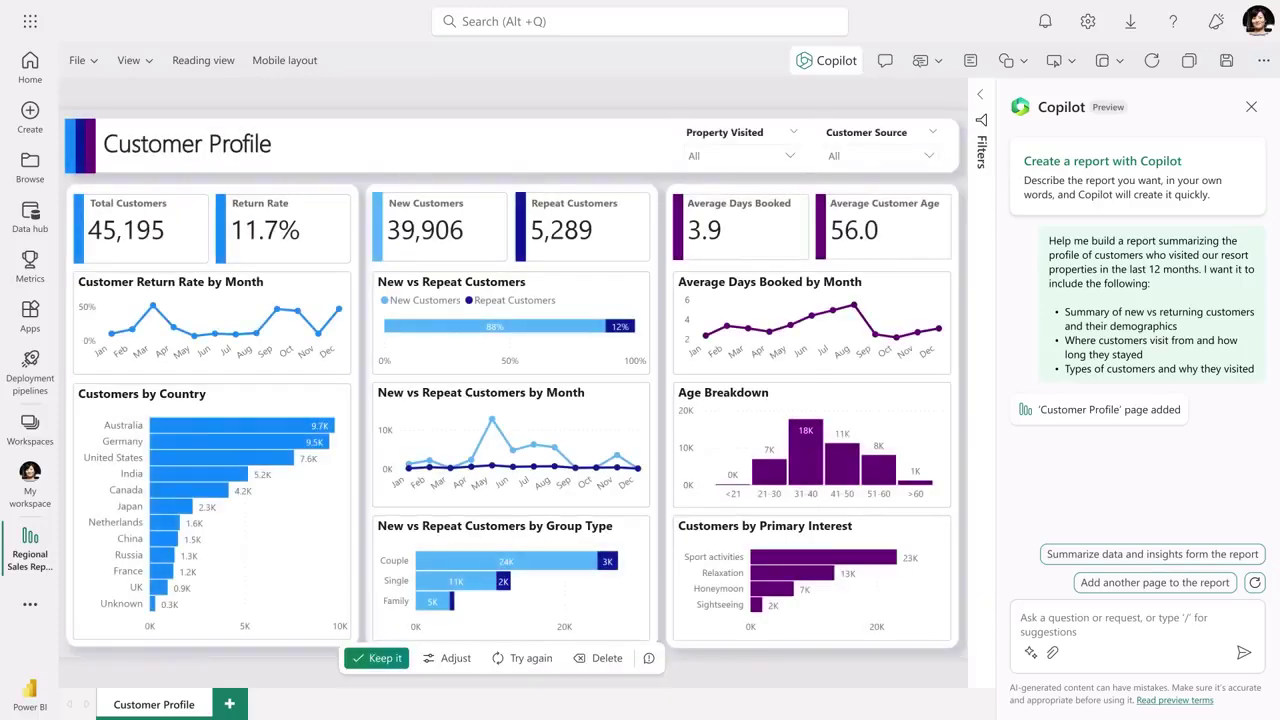
{"action": "mouse_move", "coordinate": [168, 457]}
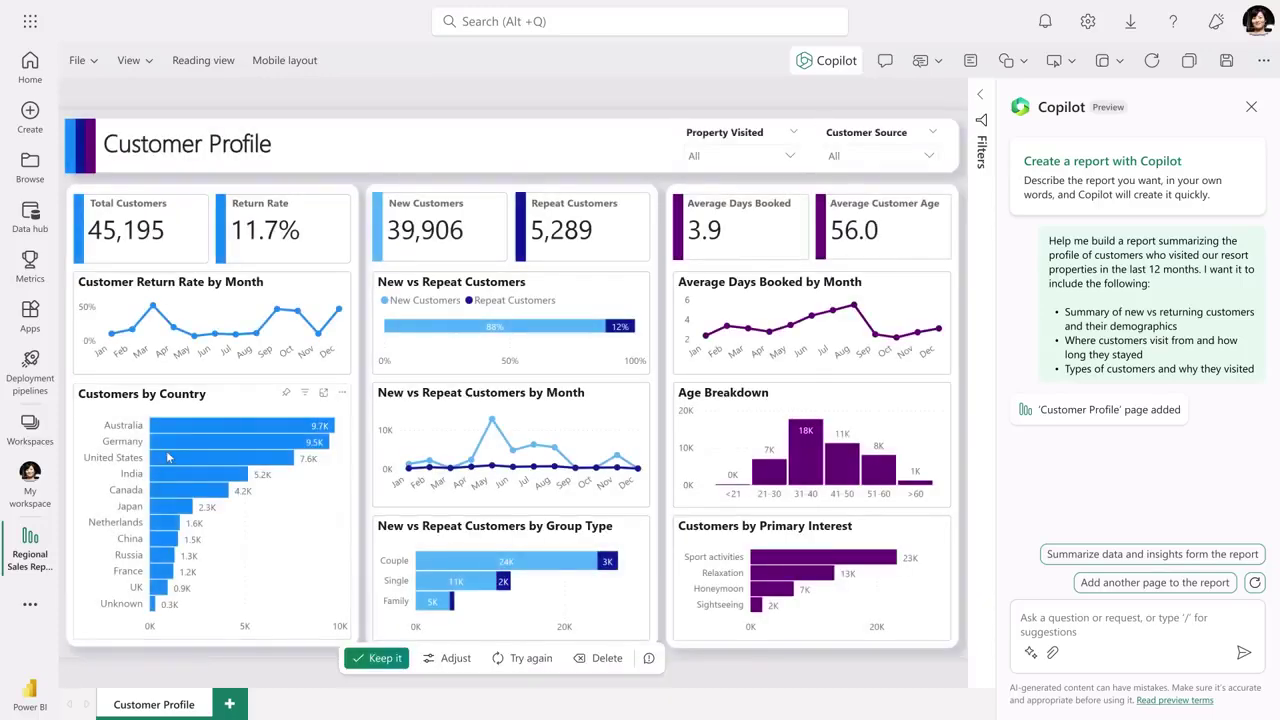
{"action": "left_click", "coordinate": [168, 457]}
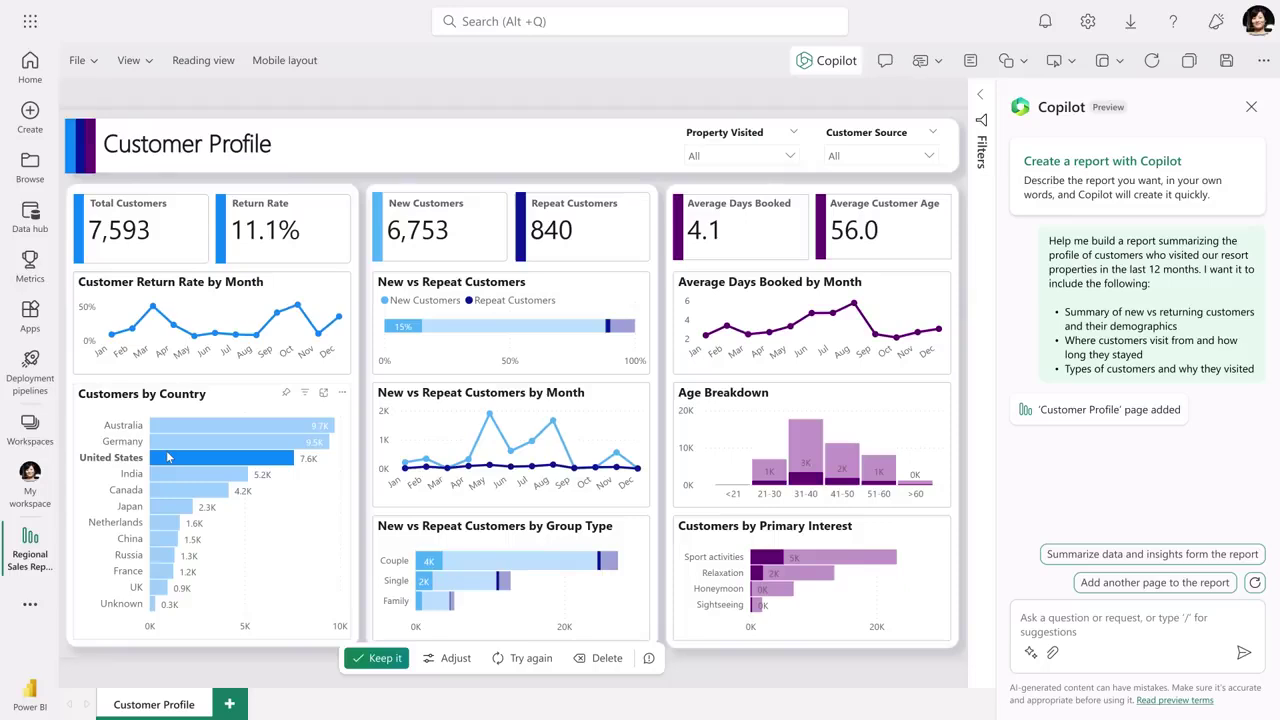
{"action": "left_click", "coordinate": [168, 457]}
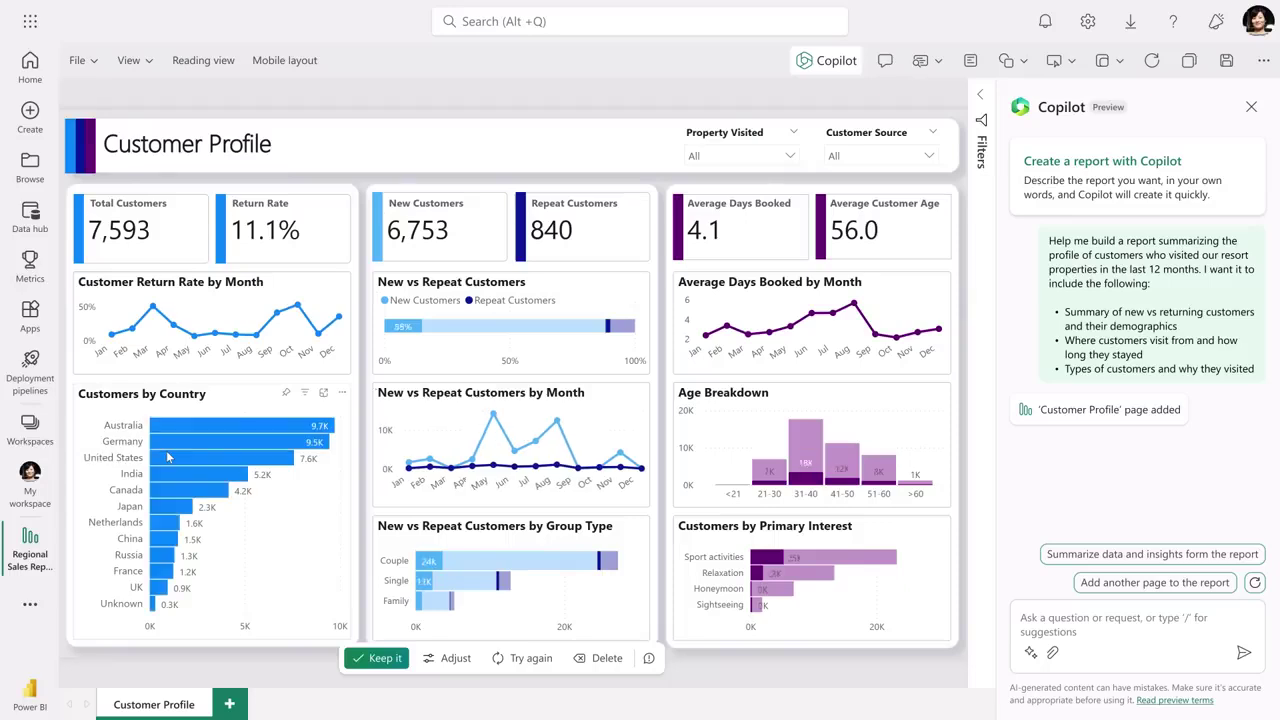
{"action": "left_click", "coordinate": [850, 156]}
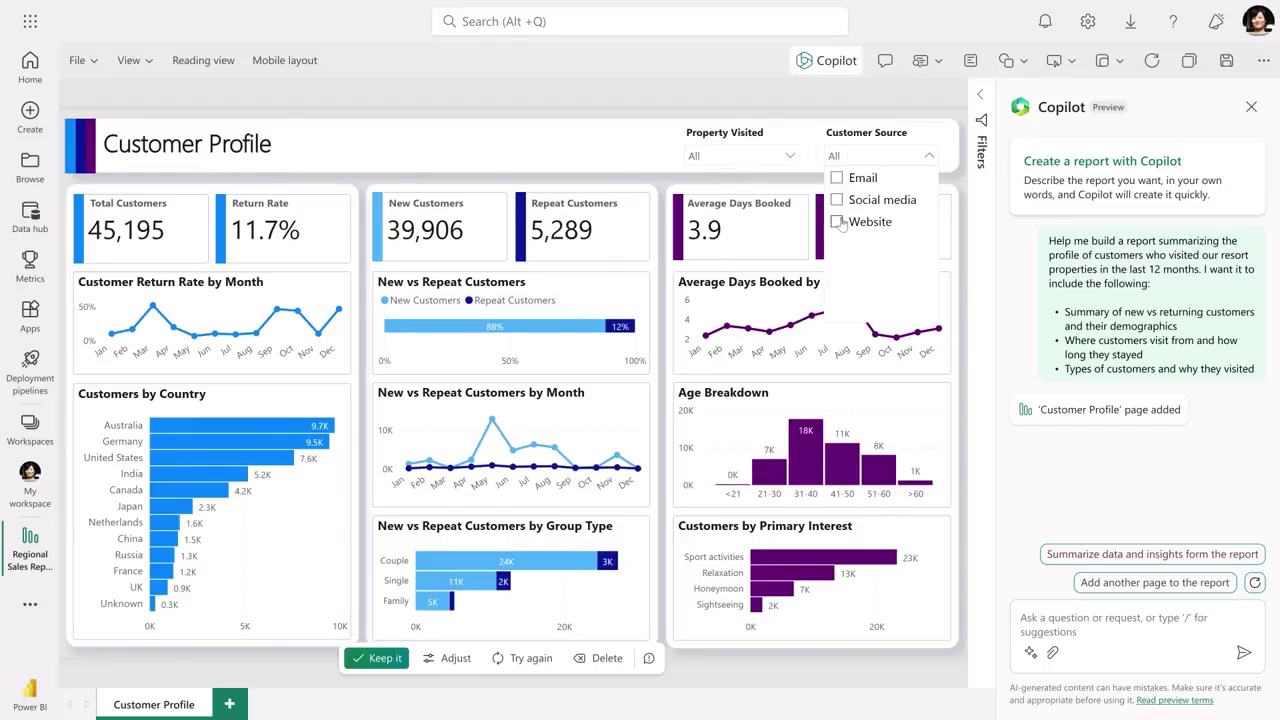
{"action": "left_click", "coordinate": [838, 222]}
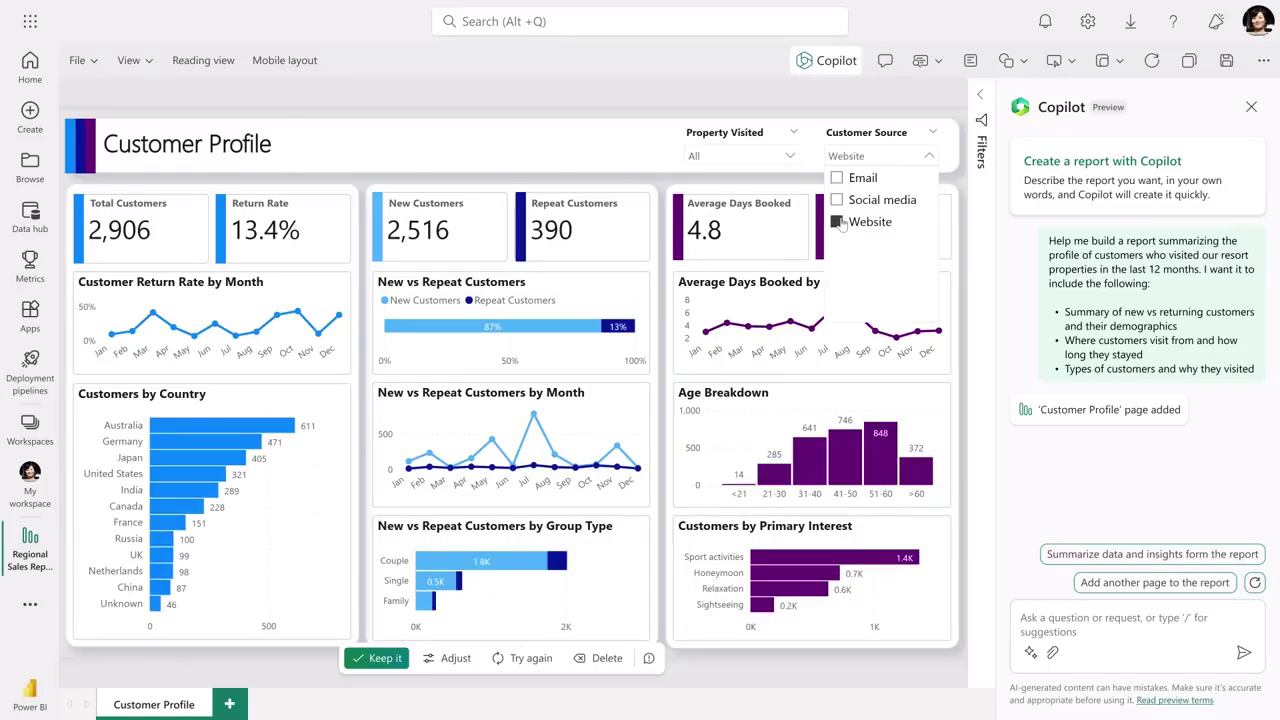
{"action": "left_click", "coordinate": [838, 222]}
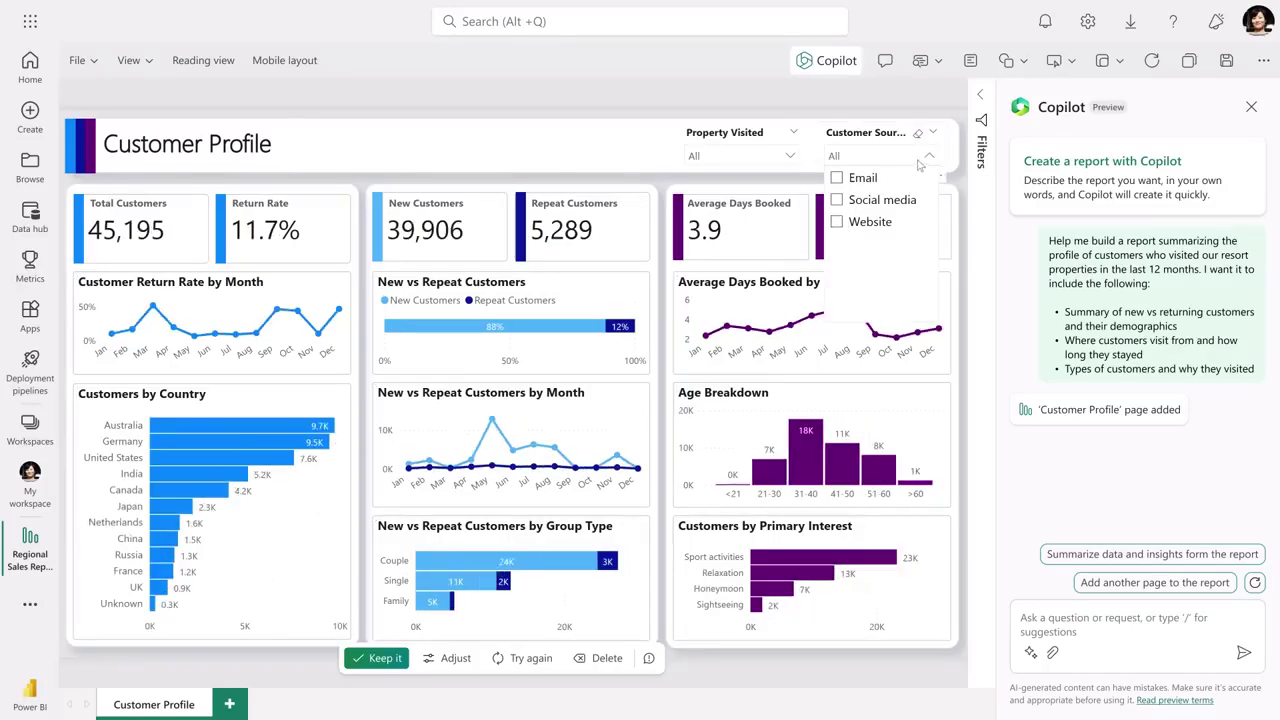
{"action": "left_click", "coordinate": [922, 160]}
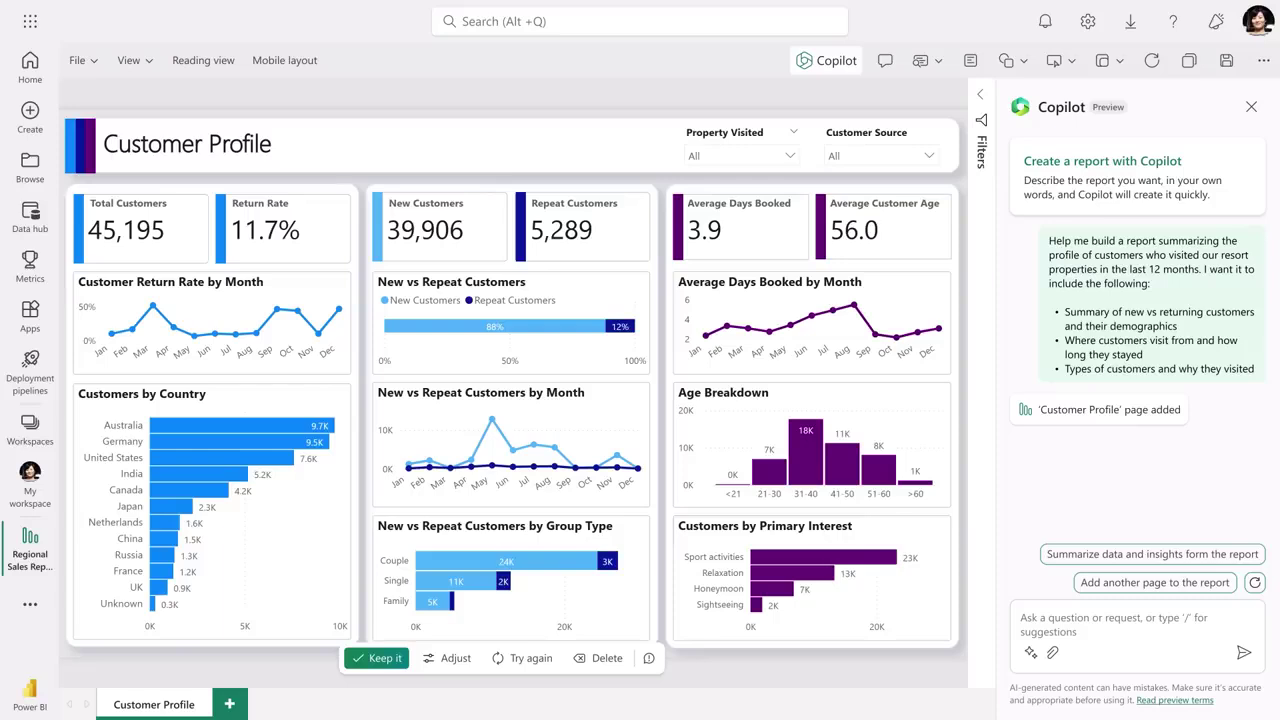
Switch the generated page to the Metrics and trends layout and keep it
{"action": "left_click", "coordinate": [452, 662]}
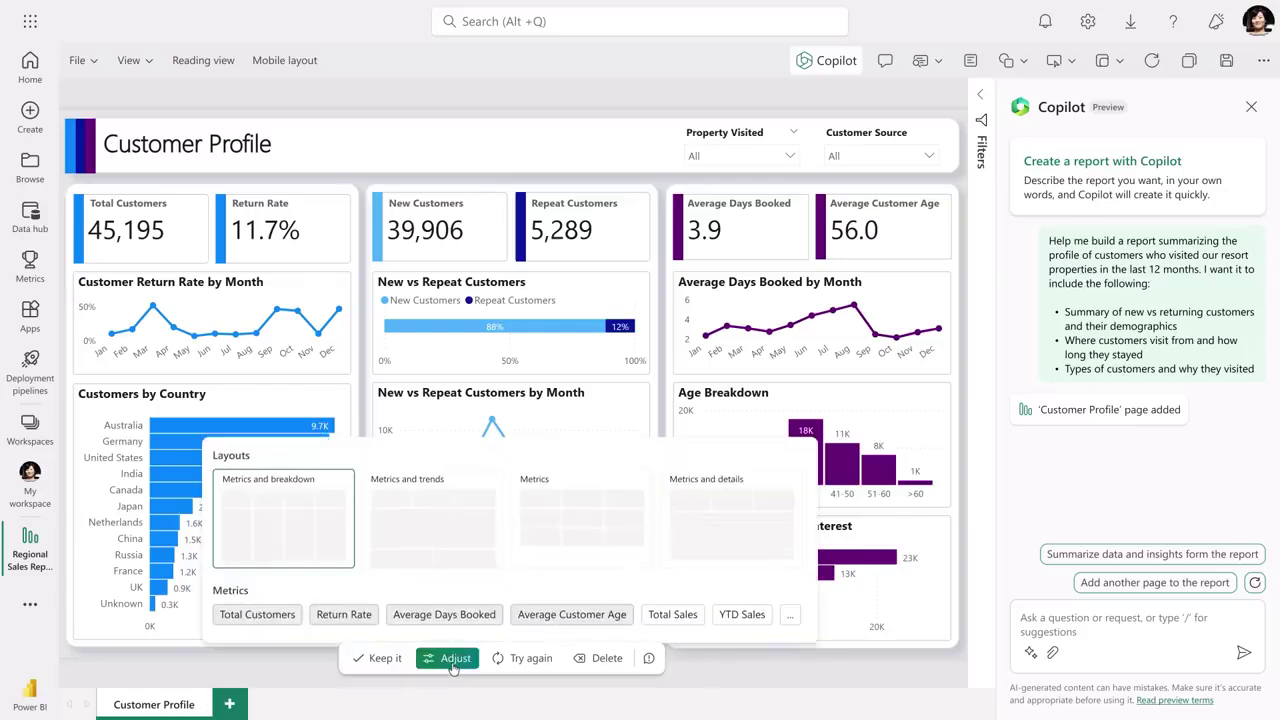
{"action": "left_click", "coordinate": [432, 520]}
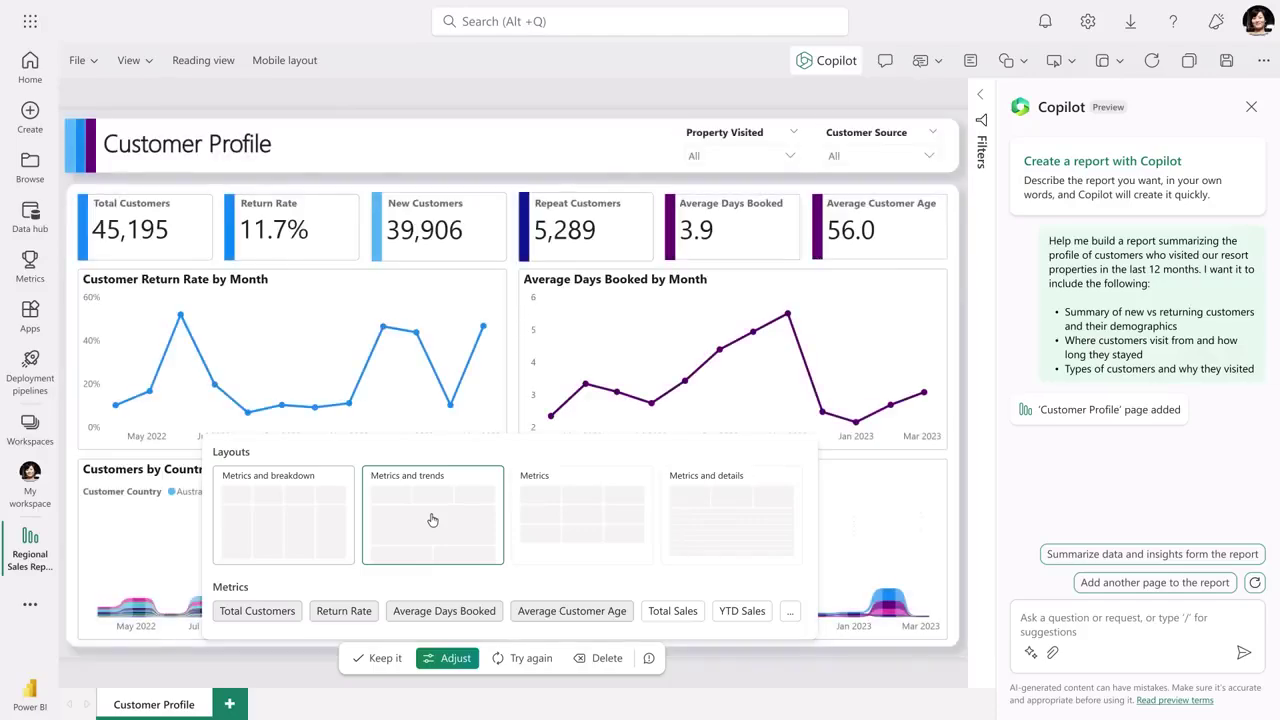
{"action": "left_click", "coordinate": [381, 663]}
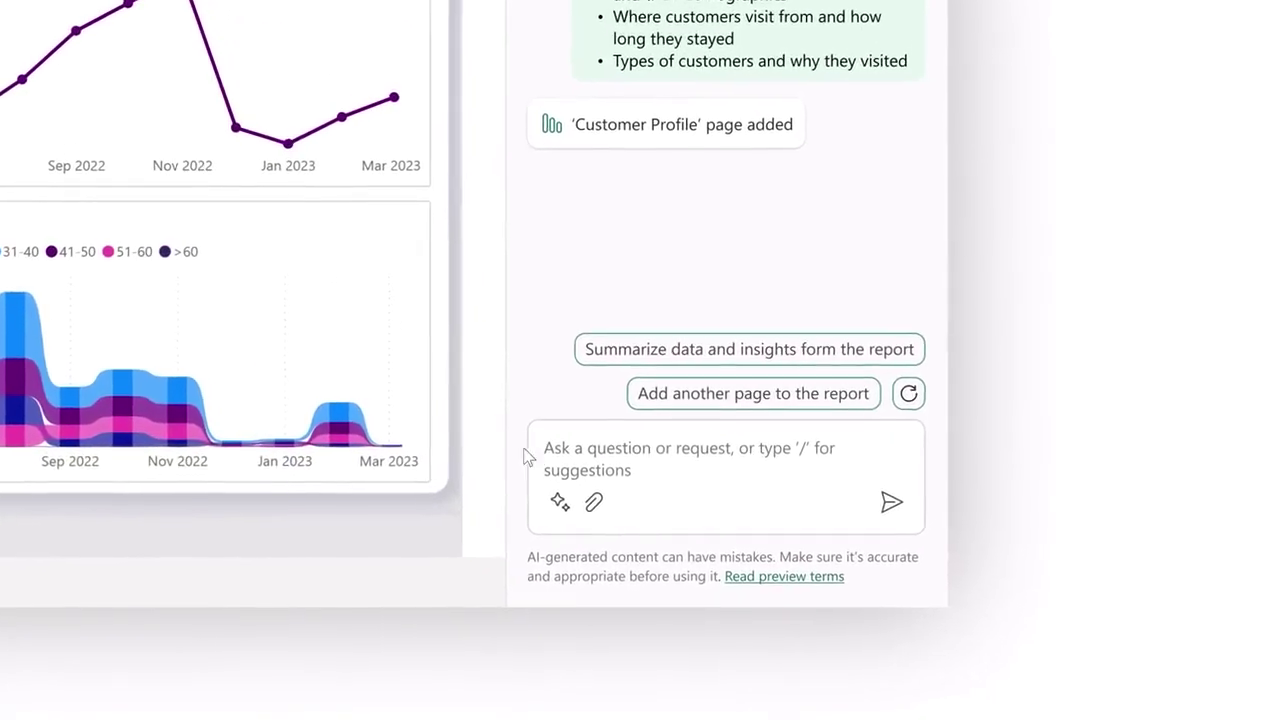
Ask Copilot 'What are the main drivers for repeat customer visits?' and review the sports-equipment and spa-visit influencers
{"action": "left_click", "coordinate": [530, 458]}
{"action": "type", "text": "Wha"}
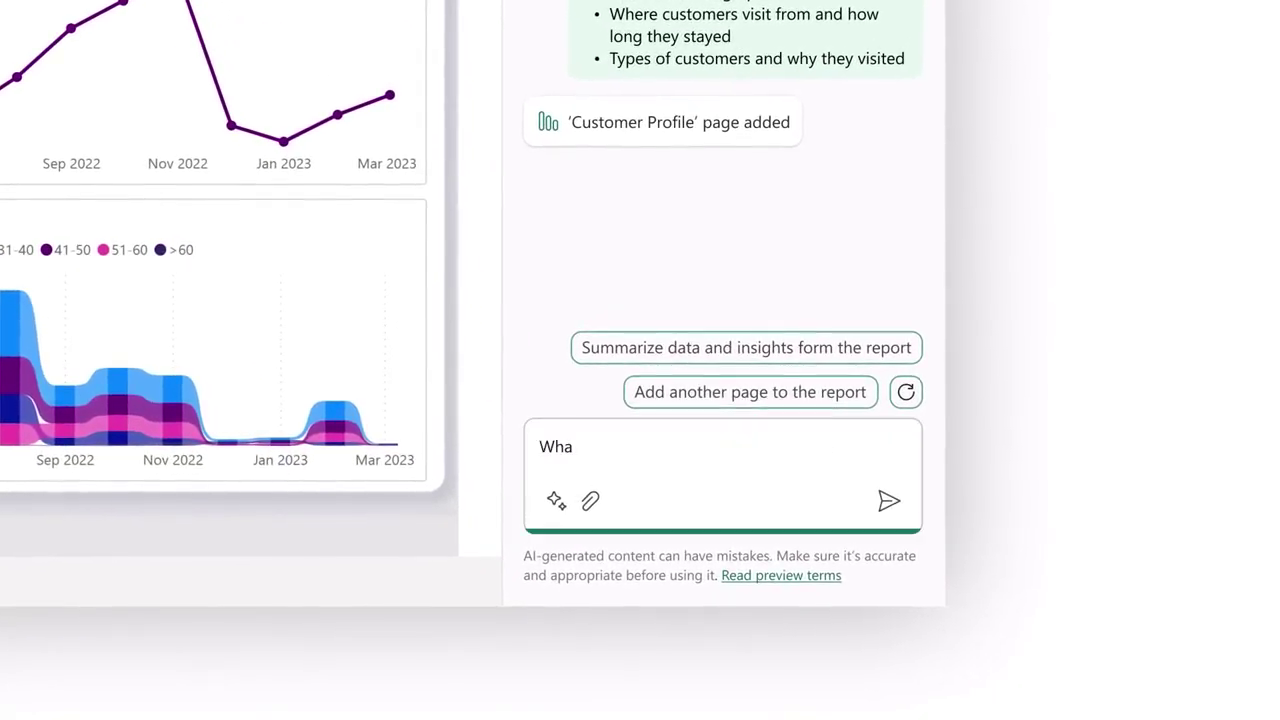
{"action": "type", "text": "t are the main drivers for repeat customer visit"}
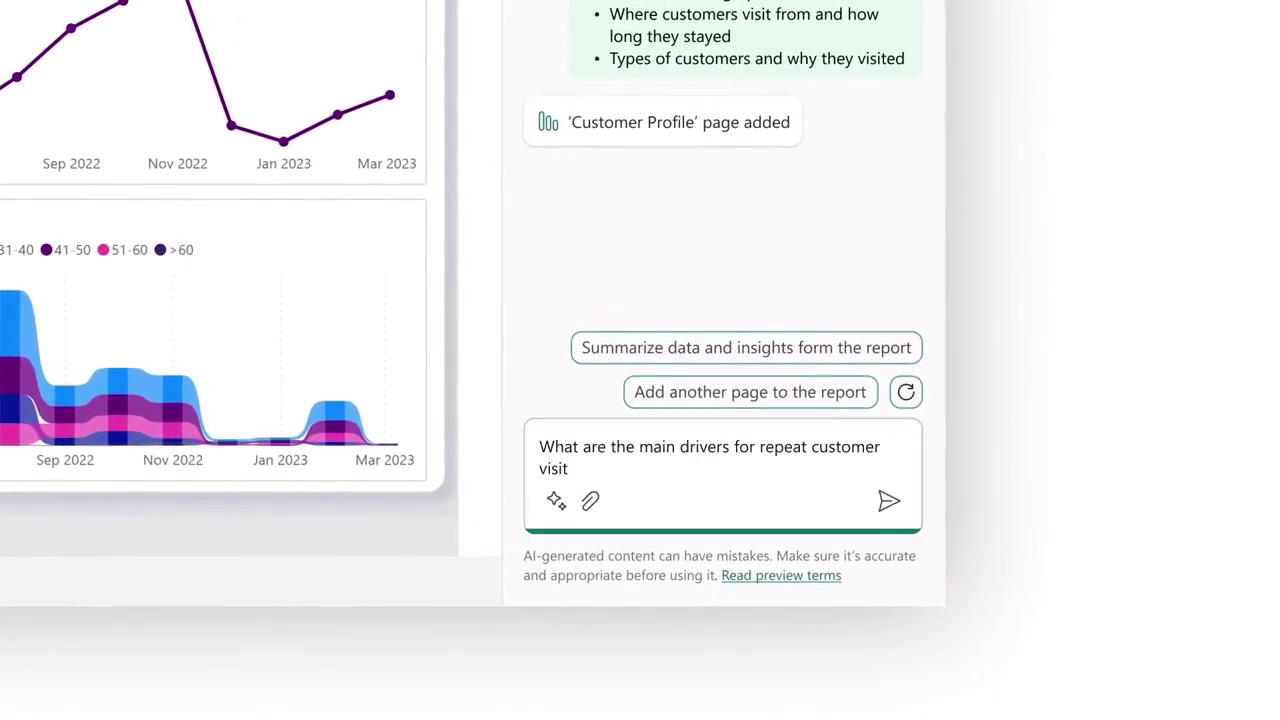
{"action": "type", "text": "s?"}
{"action": "key", "text": "Return"}
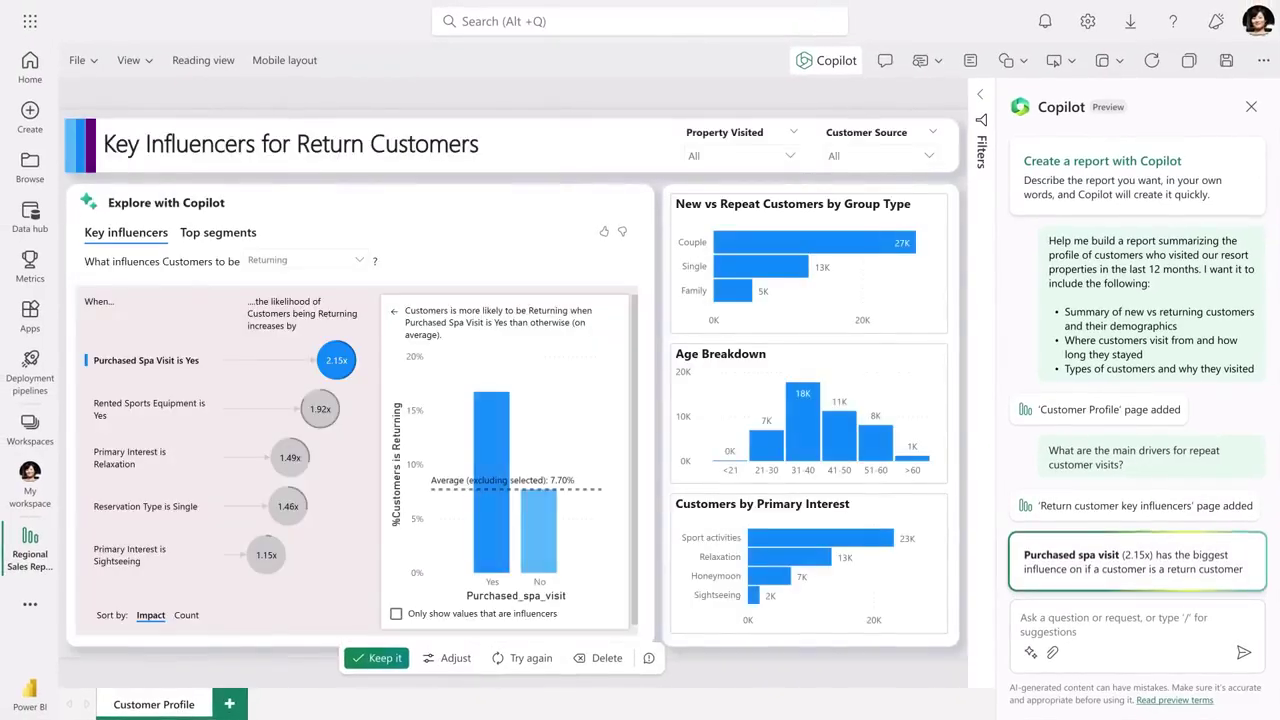
{"action": "left_click", "coordinate": [319, 424]}
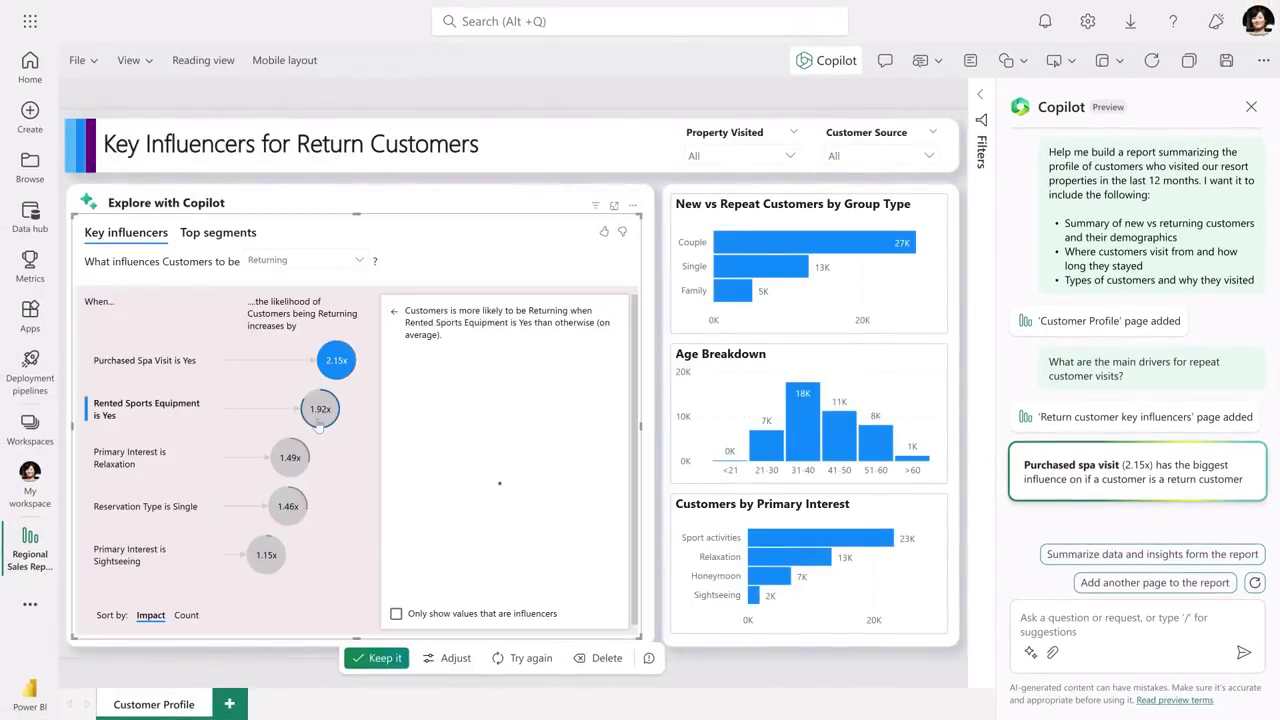
{"action": "left_click", "coordinate": [338, 368]}
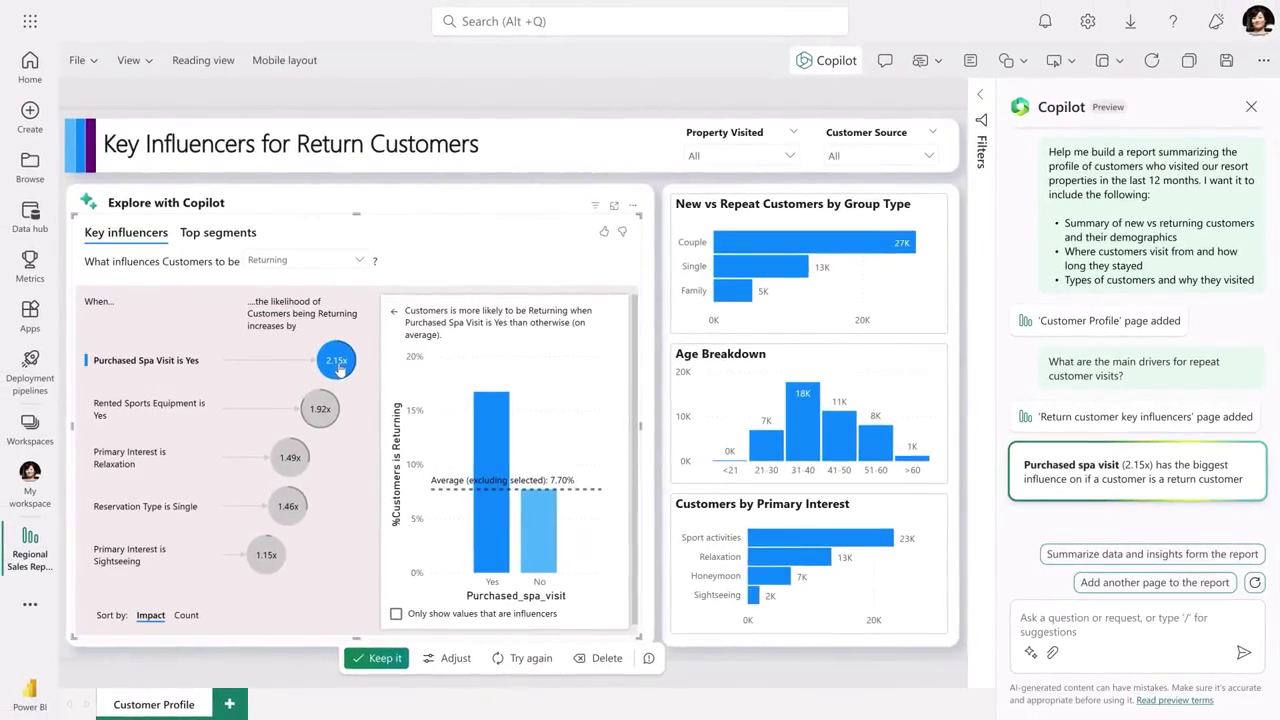
Inspect the 25.4% top segment, then draft 'Make the report look like our sales dashboard'
{"action": "left_click", "coordinate": [241, 243]}
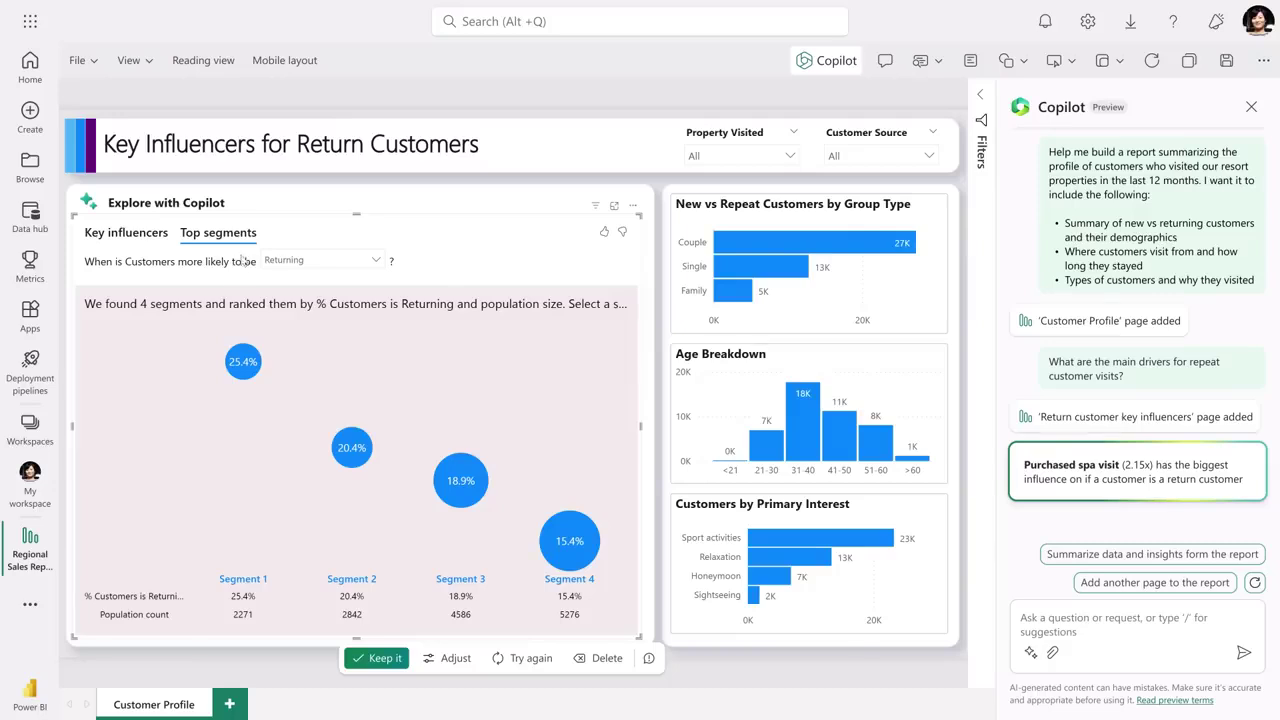
{"action": "left_click", "coordinate": [241, 365]}
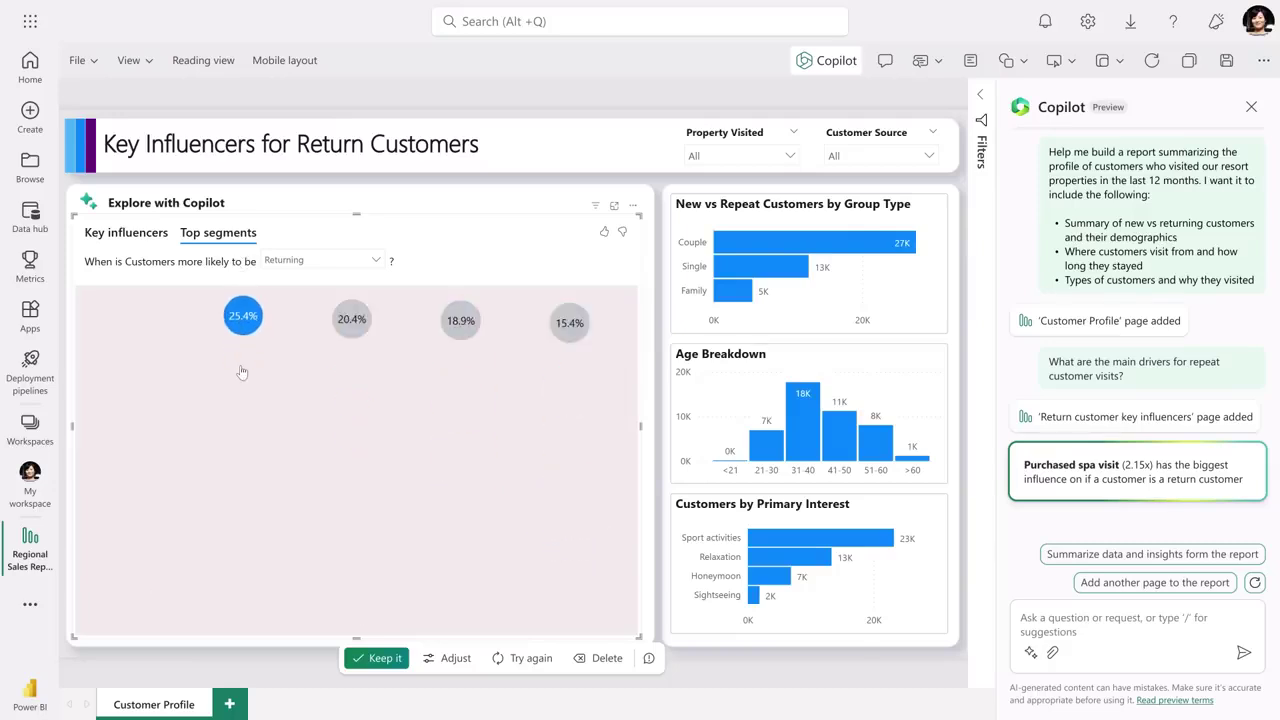
{"action": "left_click", "coordinate": [1026, 623]}
{"action": "type", "text": "Make the report look like our sales dashboard"}
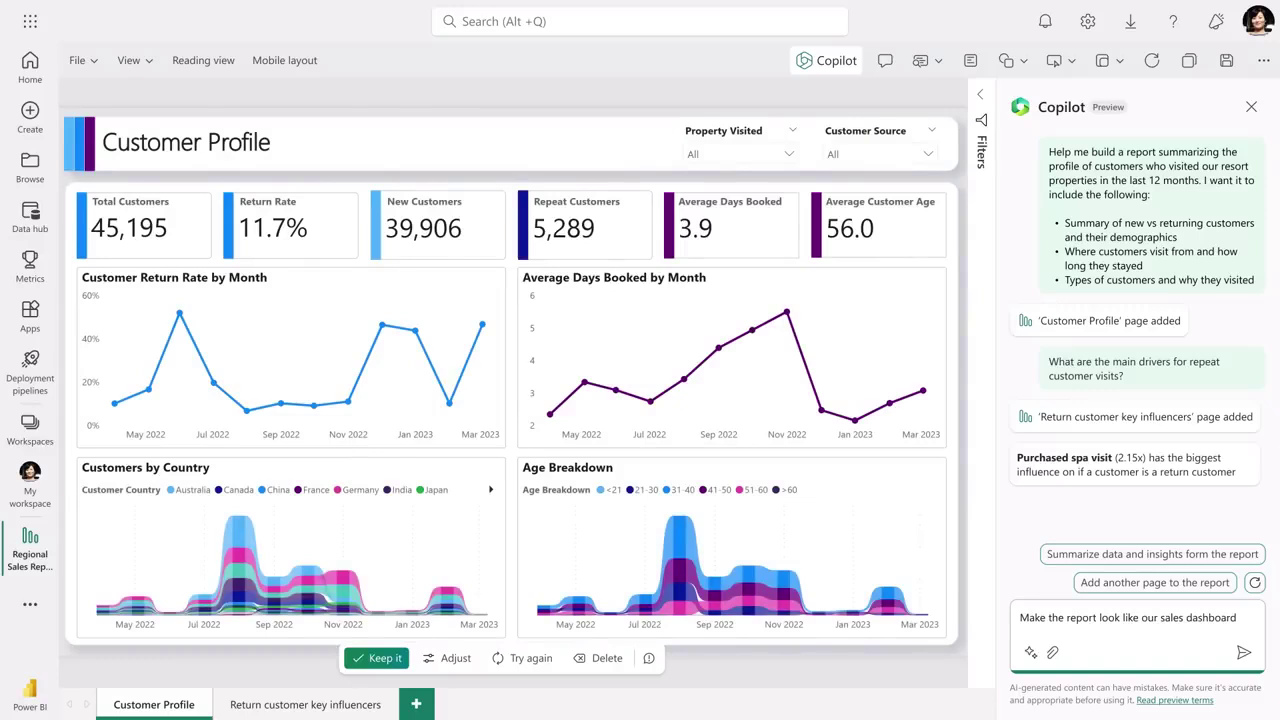
Submit the sales-dashboard restyle request so the page matches the Contoso dashboard
{"action": "key", "text": "Return"}
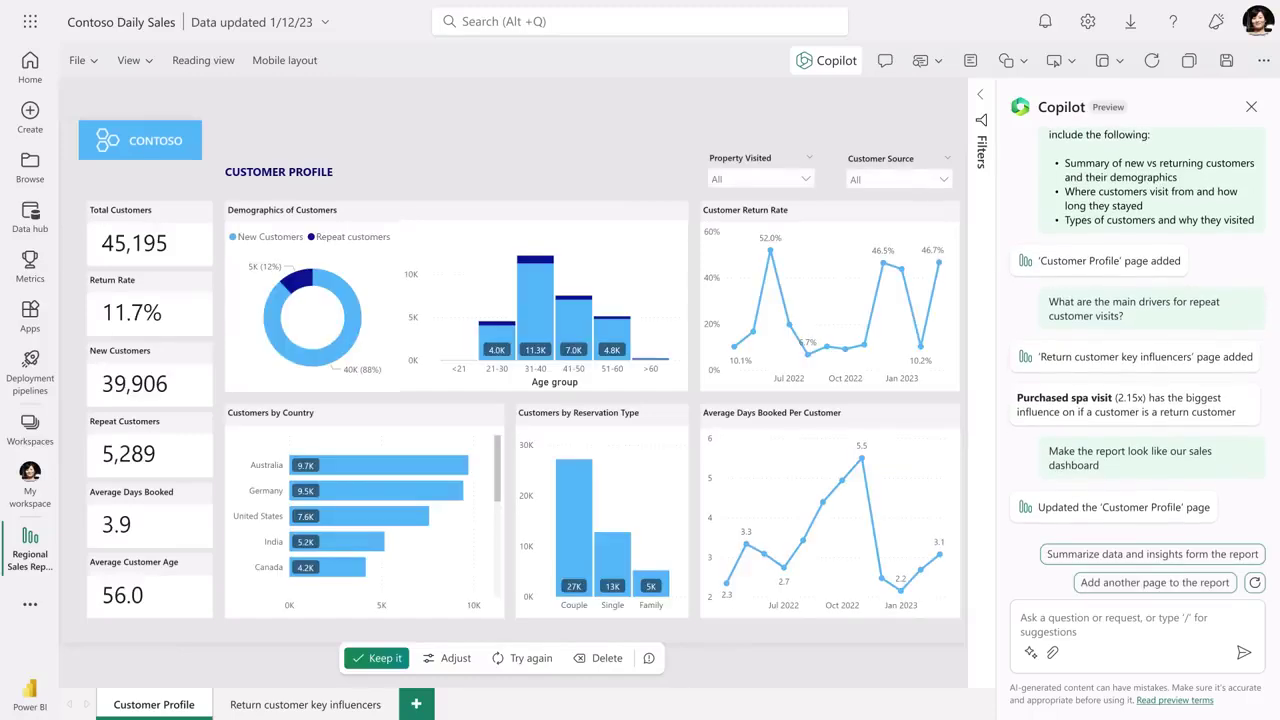
{"action": "left_click", "coordinate": [745, 276]}
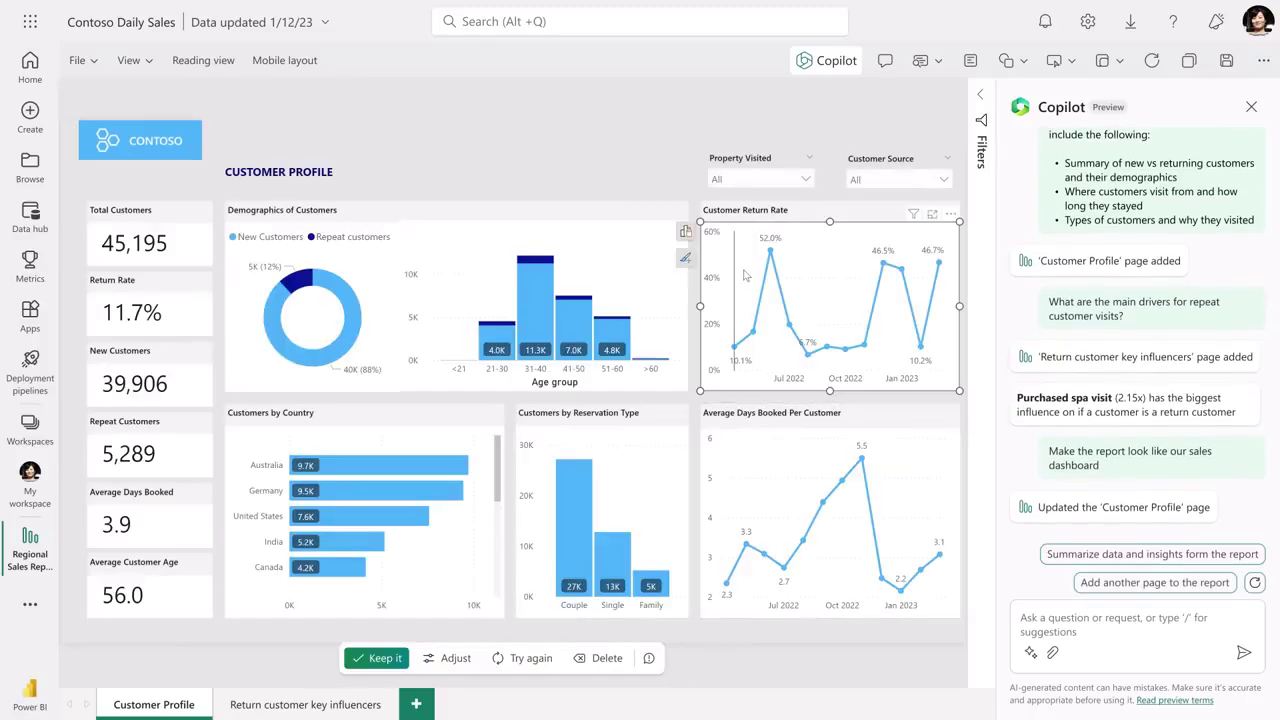
Add Primary Interest as the Customer Return Rate chart's legend and make it a ribbon chart
{"action": "left_click", "coordinate": [685, 232]}
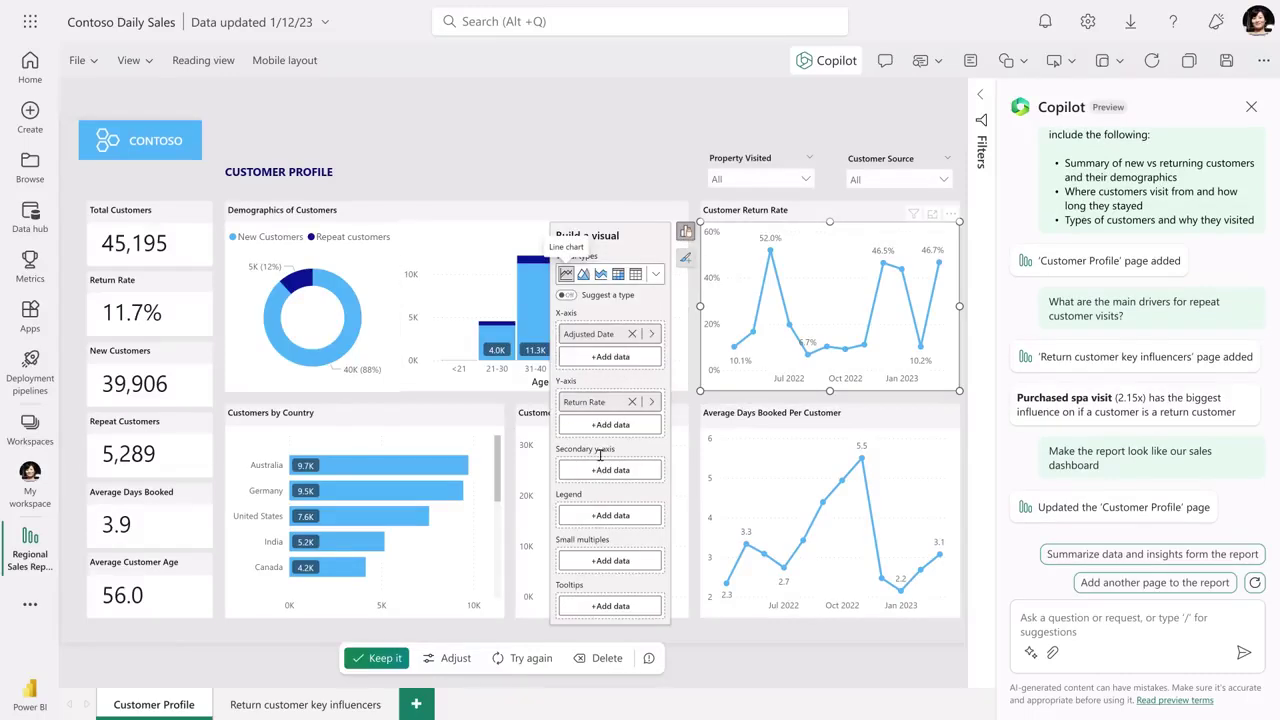
{"action": "left_click", "coordinate": [594, 515]}
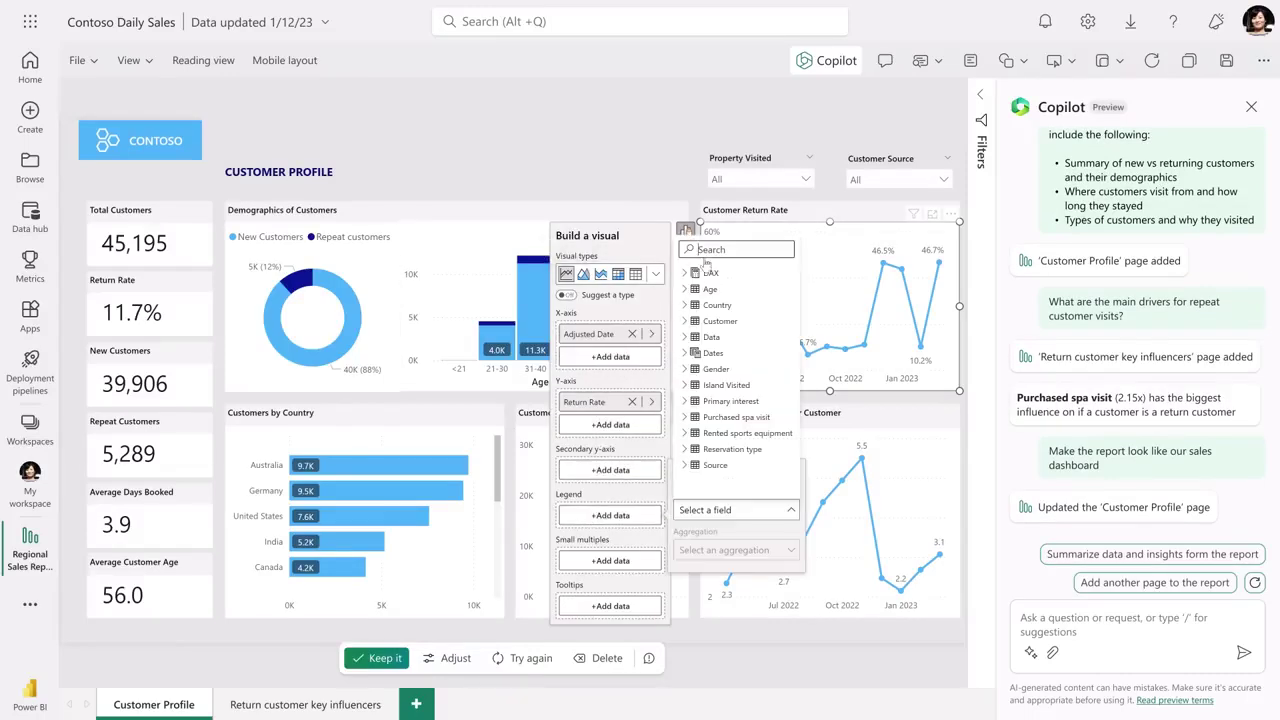
{"action": "type", "text": "primary"}
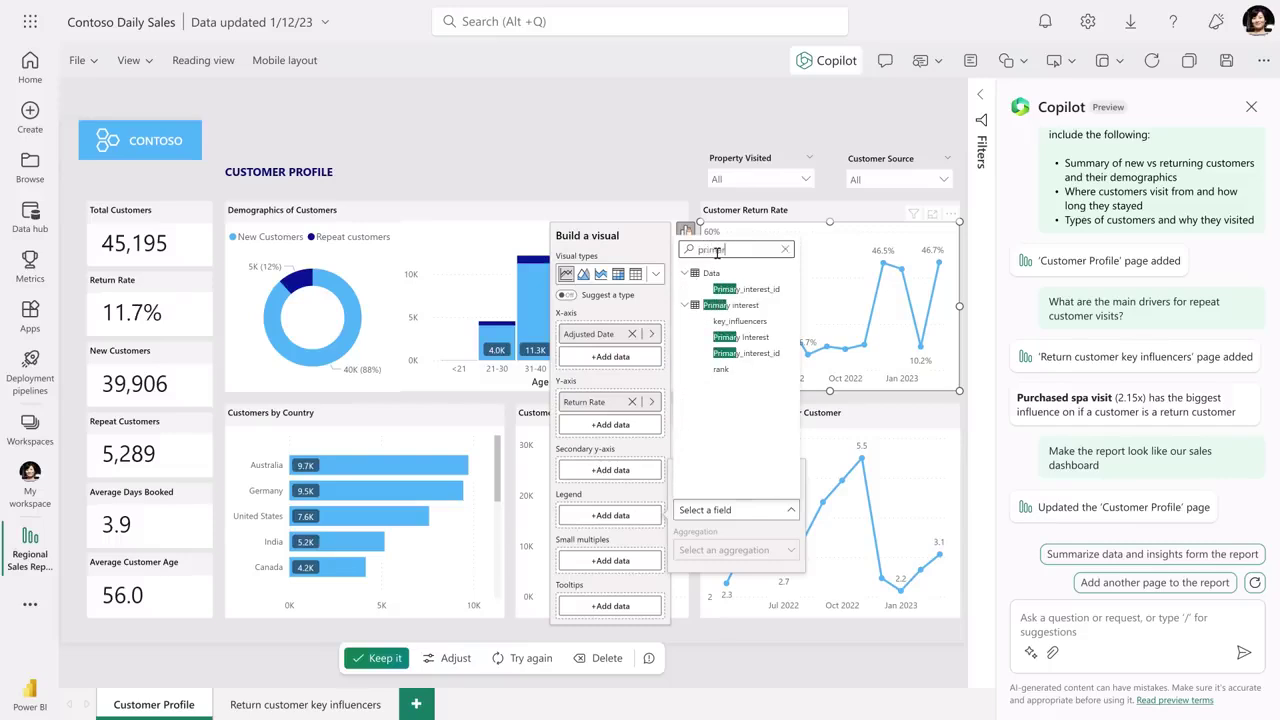
{"action": "left_click", "coordinate": [748, 340]}
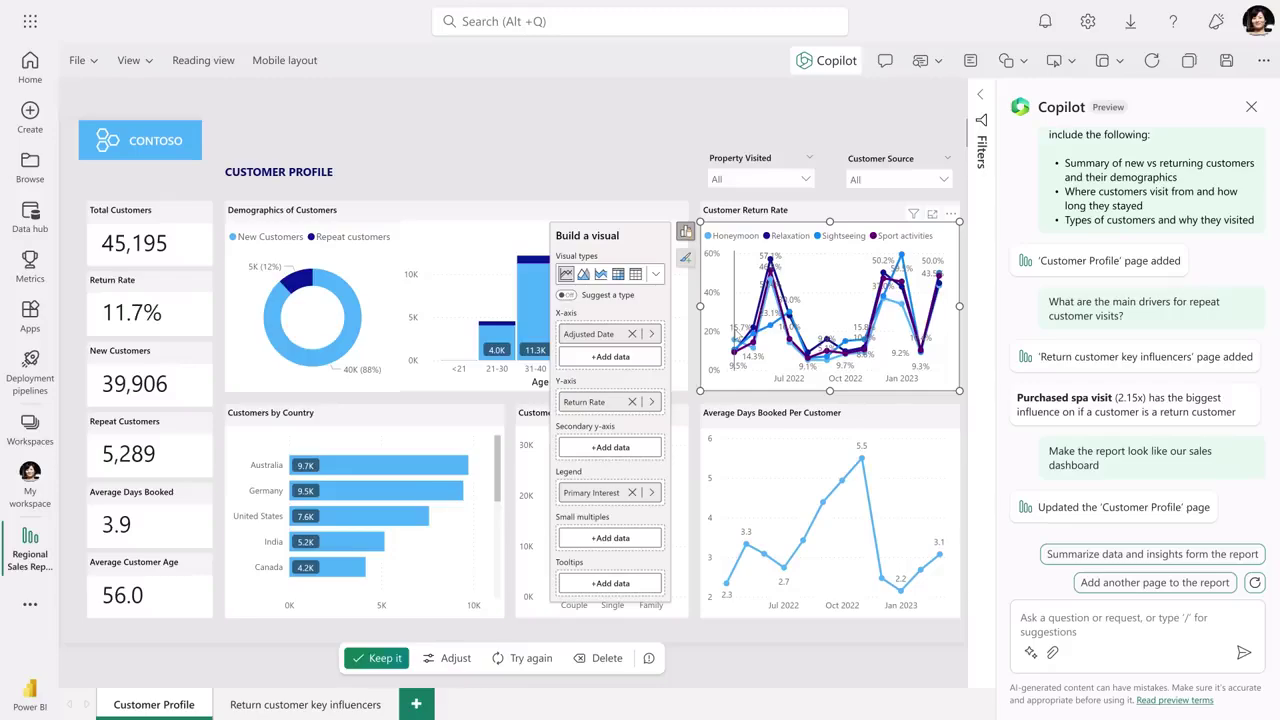
{"action": "left_click", "coordinate": [655, 273]}
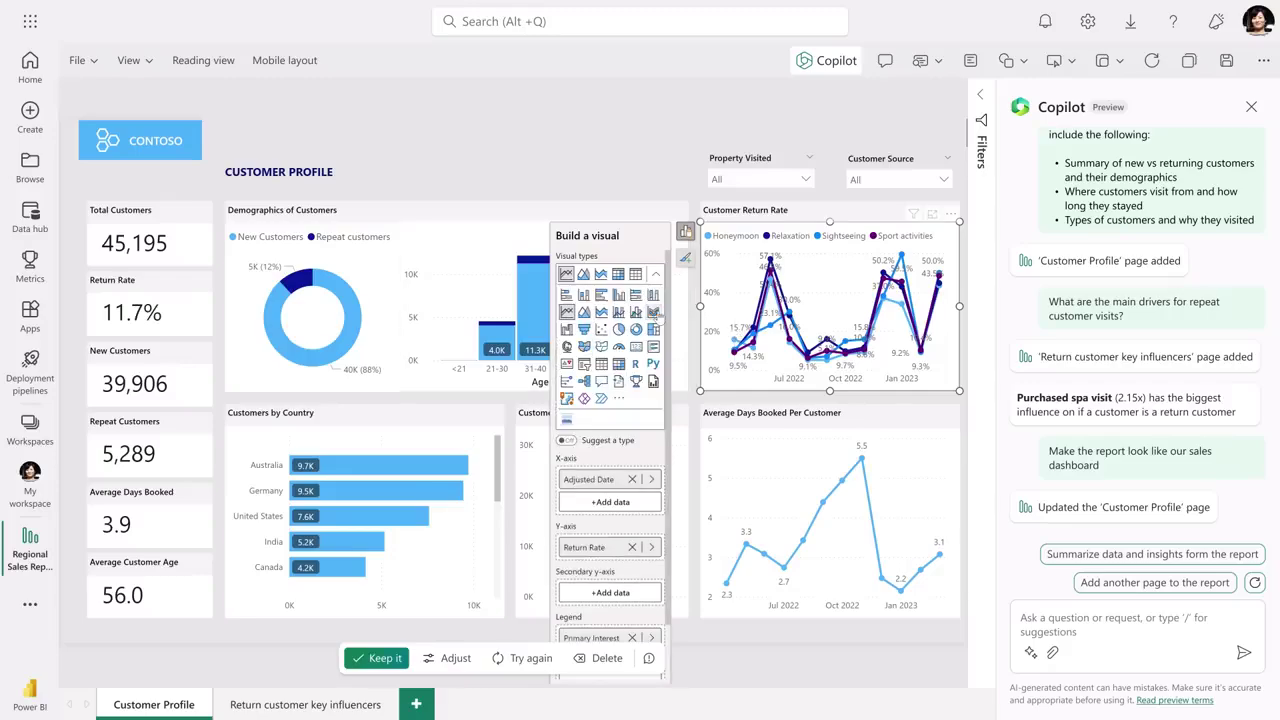
{"action": "left_click", "coordinate": [653, 312]}
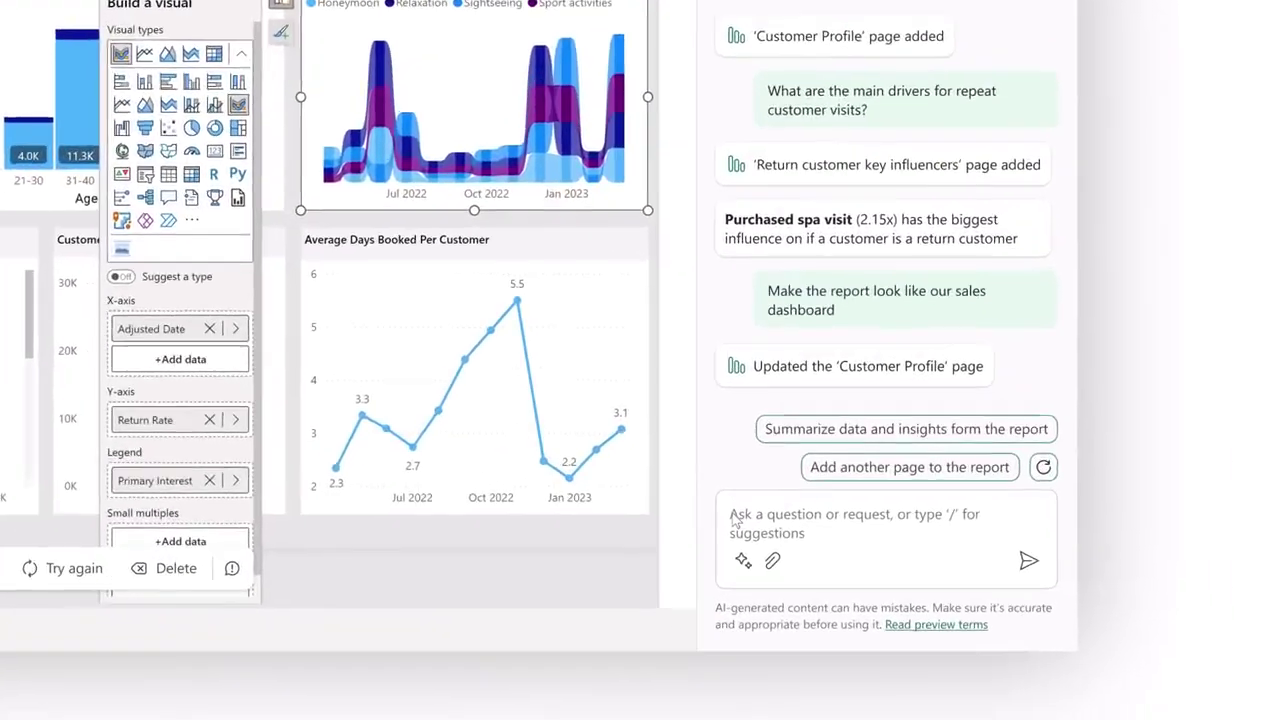
Ask Copilot to replace the average days chart with a summary narrative for this page
{"action": "left_click", "coordinate": [735, 518]}
{"action": "type", "text": "R"}
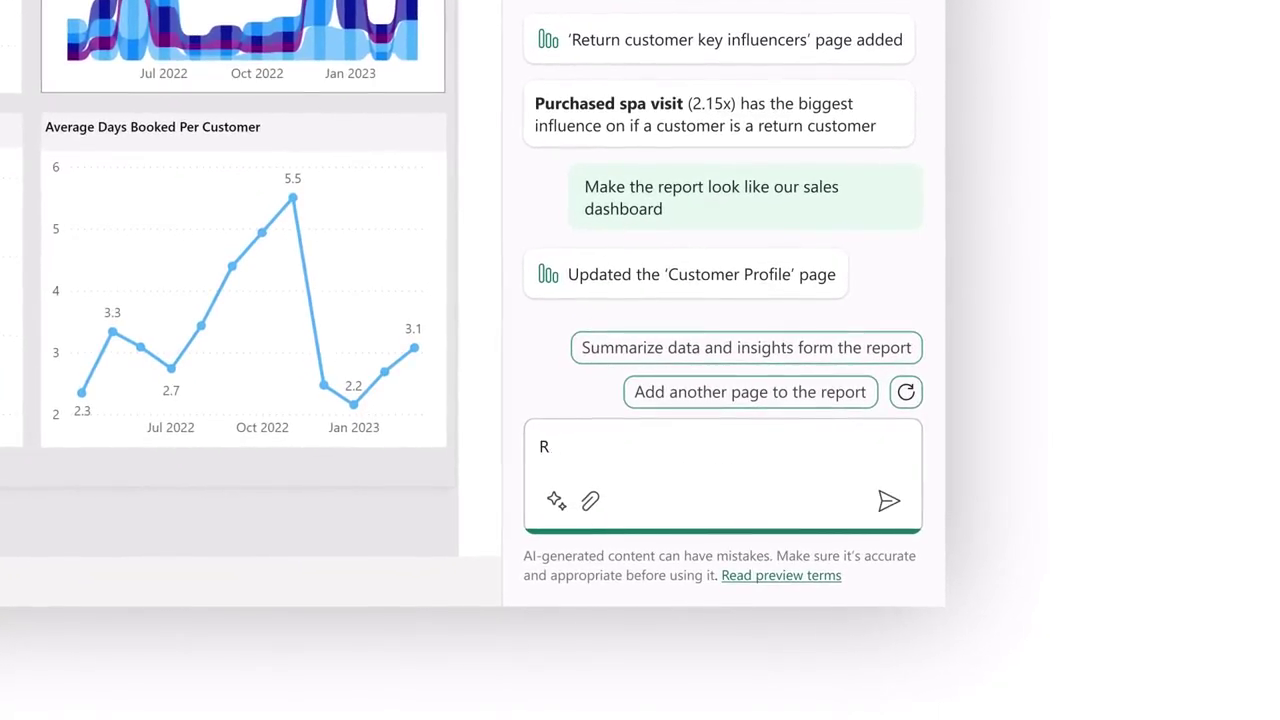
{"action": "type", "text": "eplace the average days chart with a summary narrative for thi"}
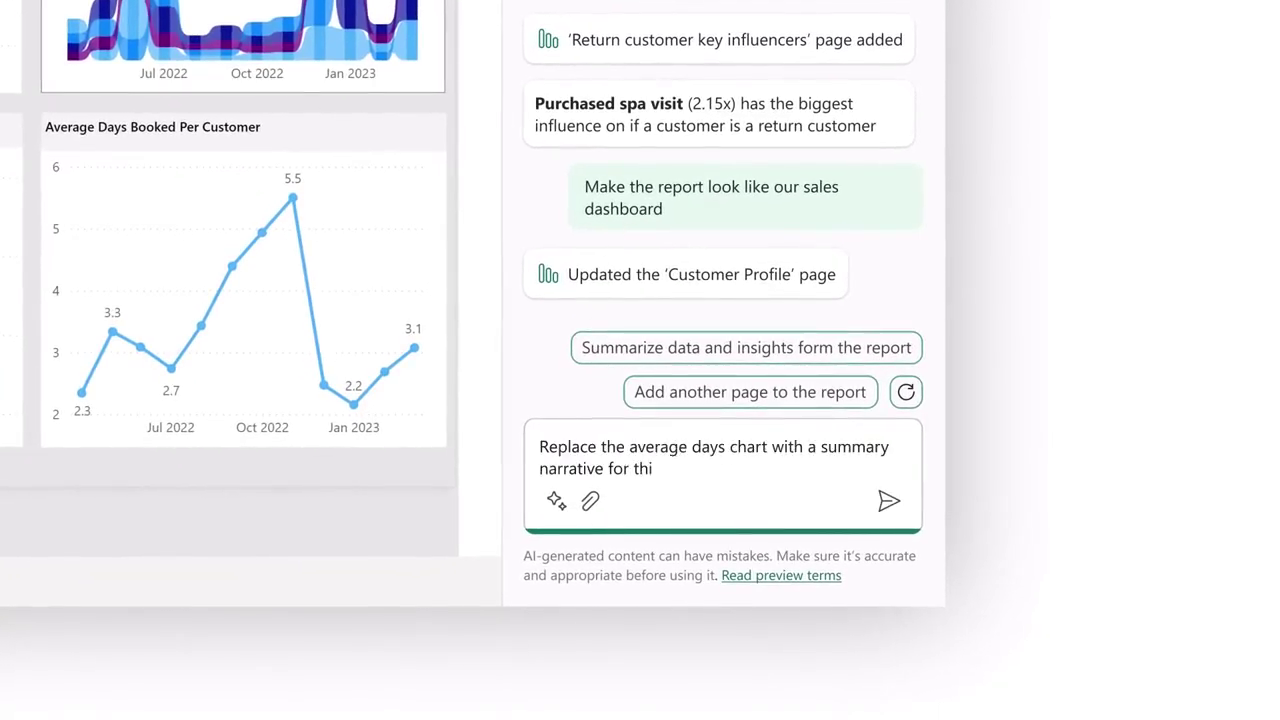
{"action": "type", "text": "s page"}
{"action": "key", "text": "Return"}
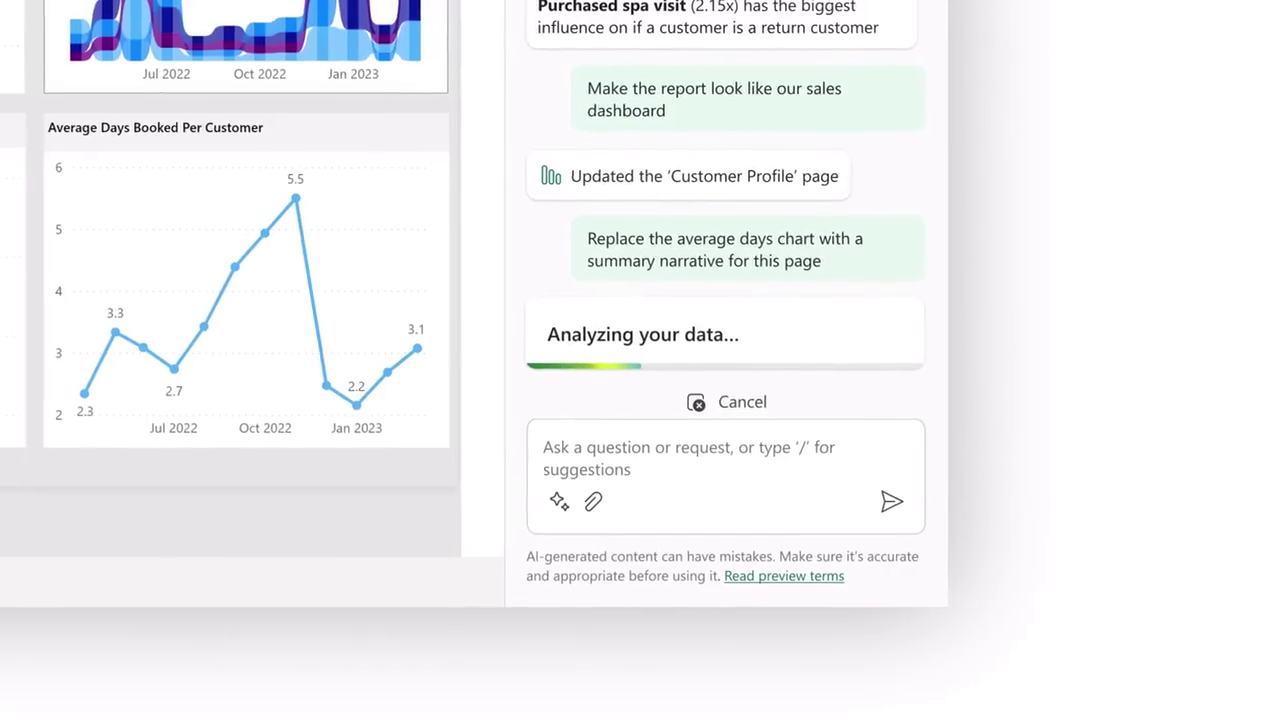